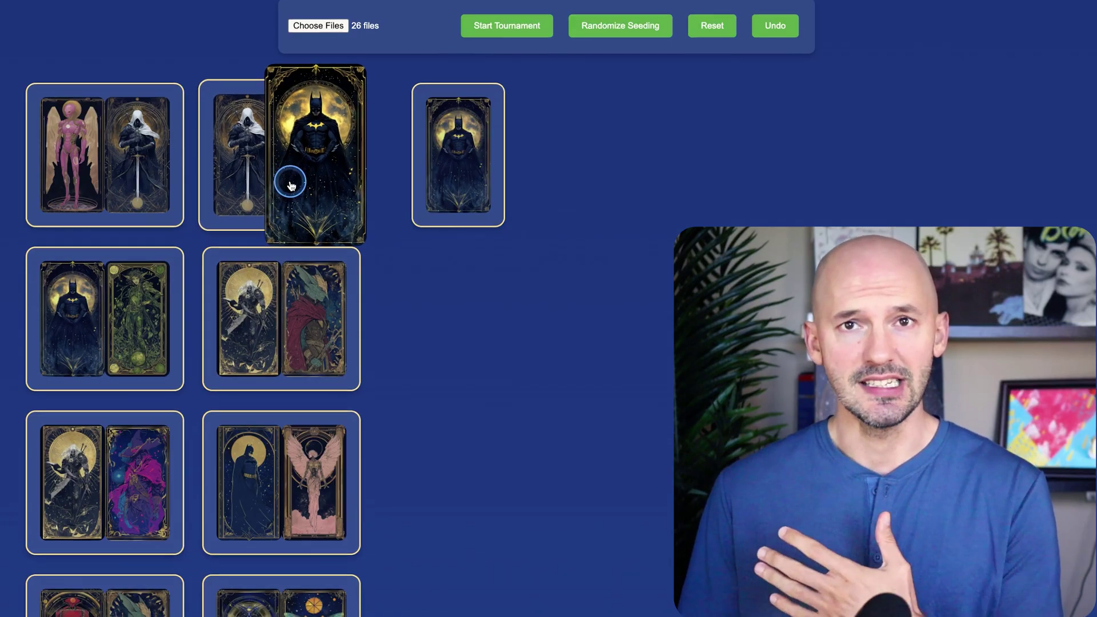
# Step: Scroll down through the tarot card tournament page
pyautogui.scroll(-3, 260, 197)
pyautogui.scroll(-1, 260, 197)
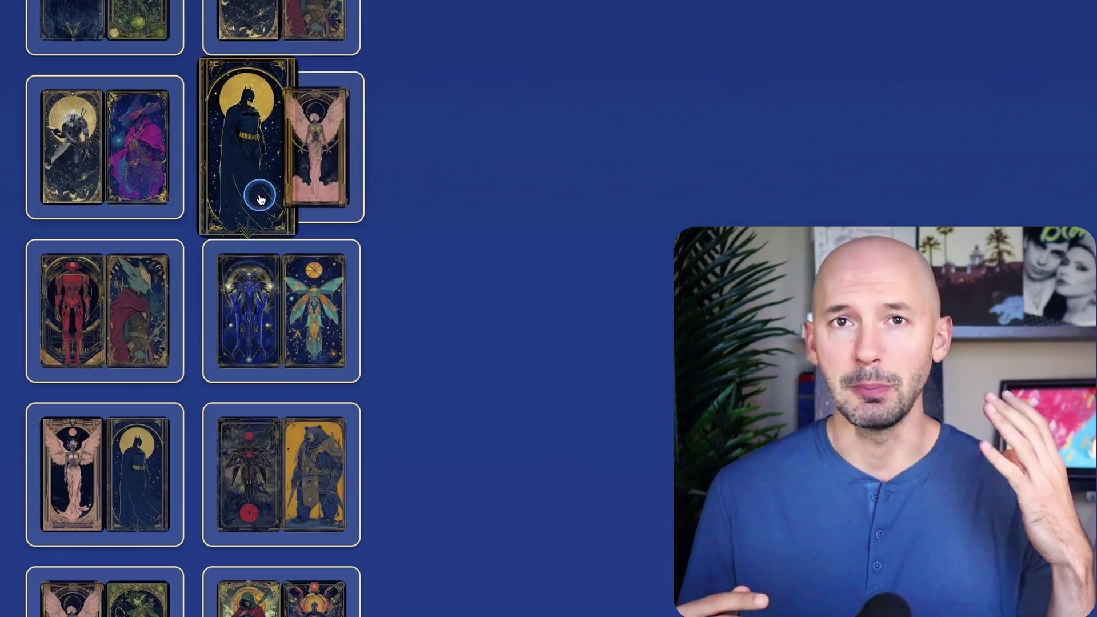
pyautogui.scroll(-1, 306, 232)
pyautogui.scroll(-3, 316, 253)
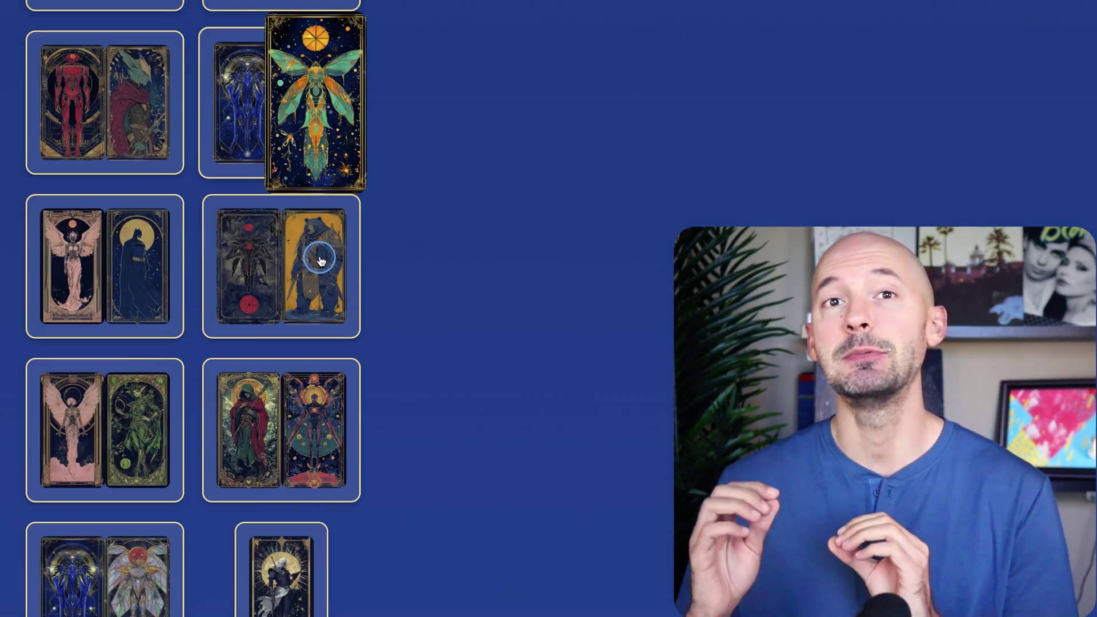
pyautogui.scroll(-2, 316, 253)
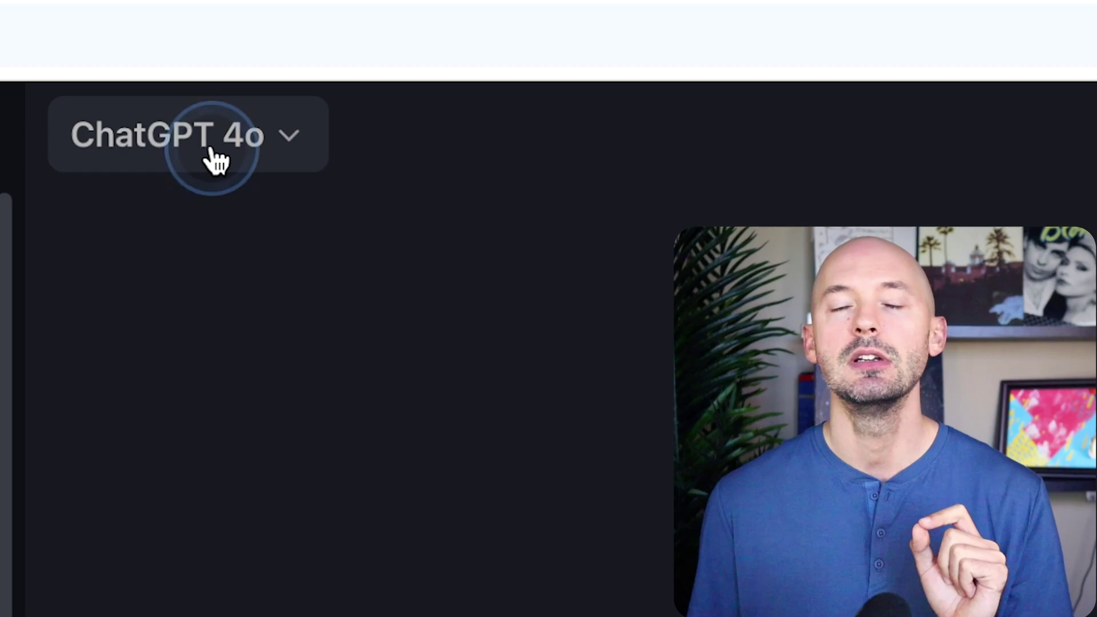
# Step: Select GPT-4o with canvas and send a prompt for an image puzzle game with adjustable pieces
pyautogui.click(213, 161)
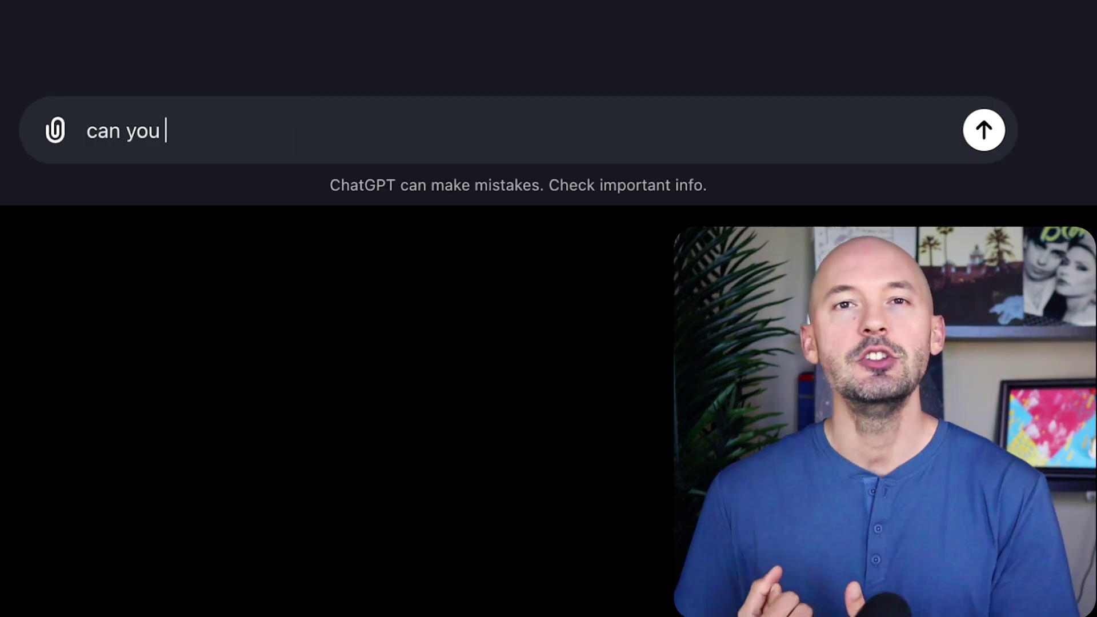
pyautogui.write("create a 'game' where I upload an image, and then it turns into a jigs")
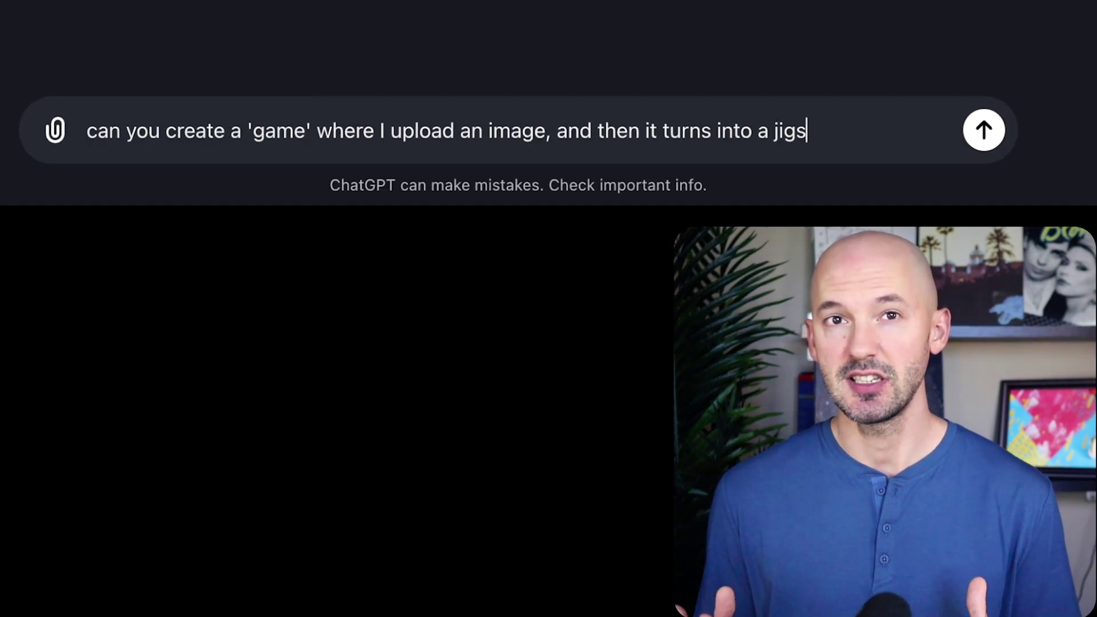
pyautogui.write('that I have to reassemble? do you know what I mean? Like I should be')
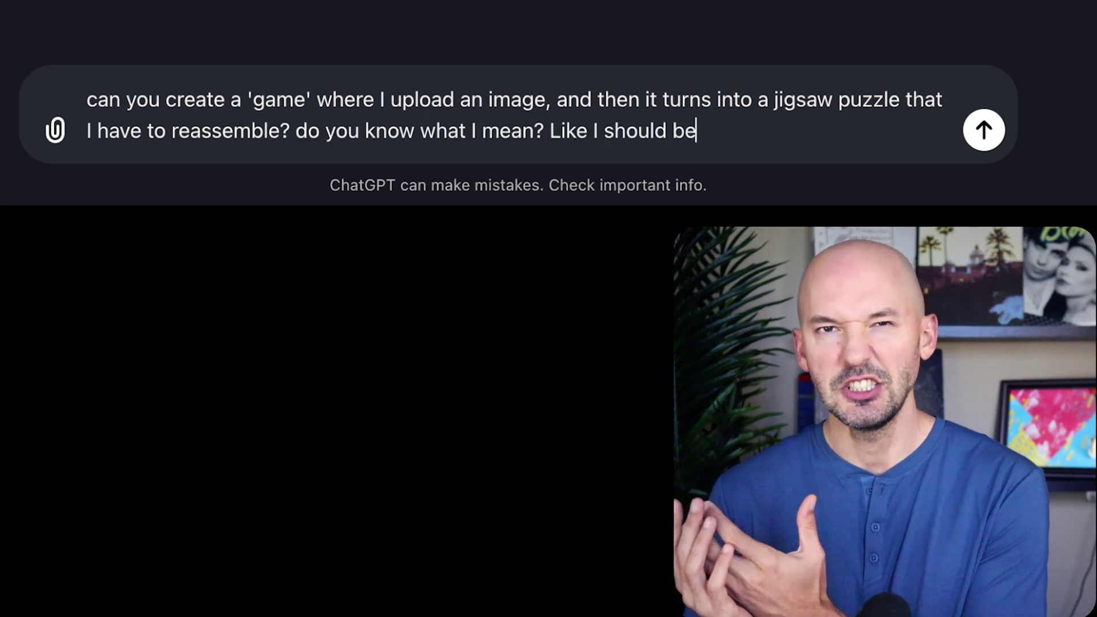
pyautogui.write('ow many pieces I want the image to be broken into, and then I want the piece')
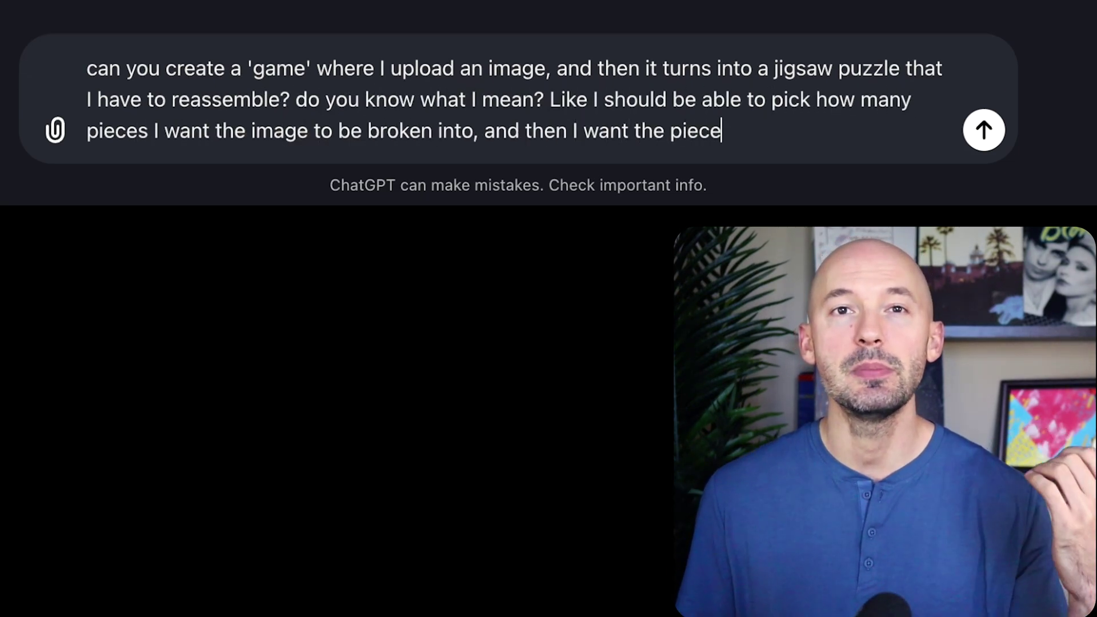
pyautogui.write('all to the bottom or something, and')
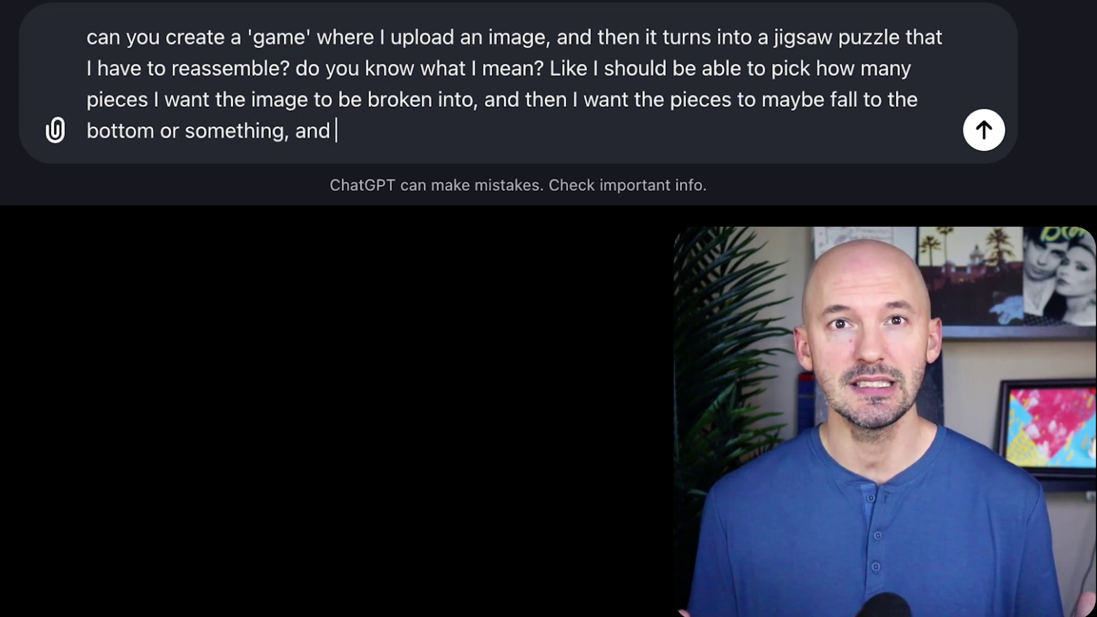
pyautogui.write('place them back on the vancas')
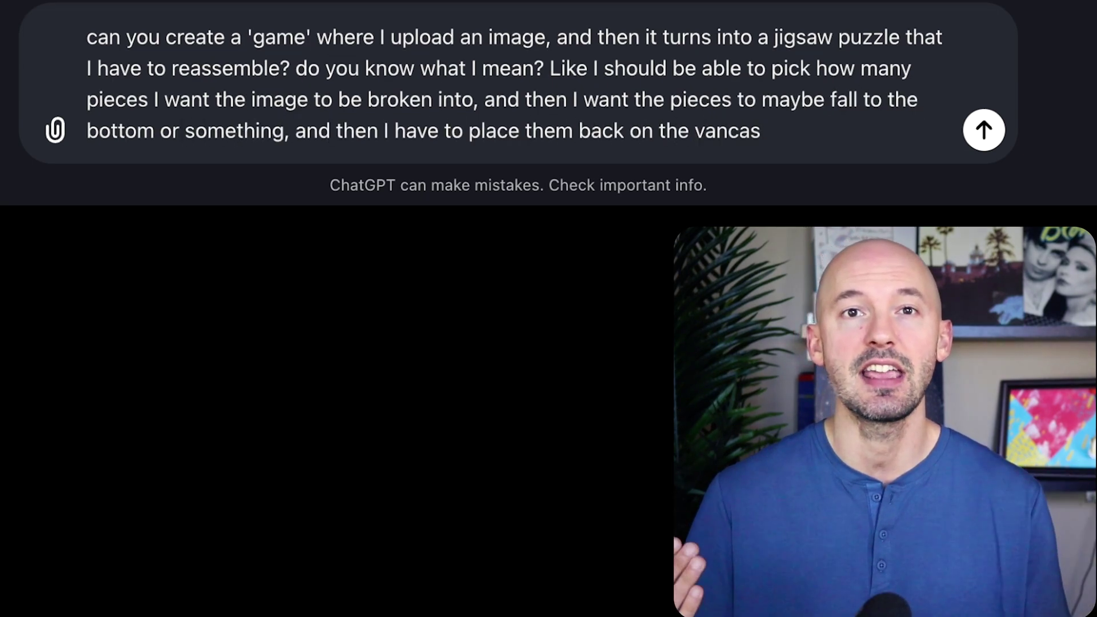
pyautogui.write('ce. Can y')
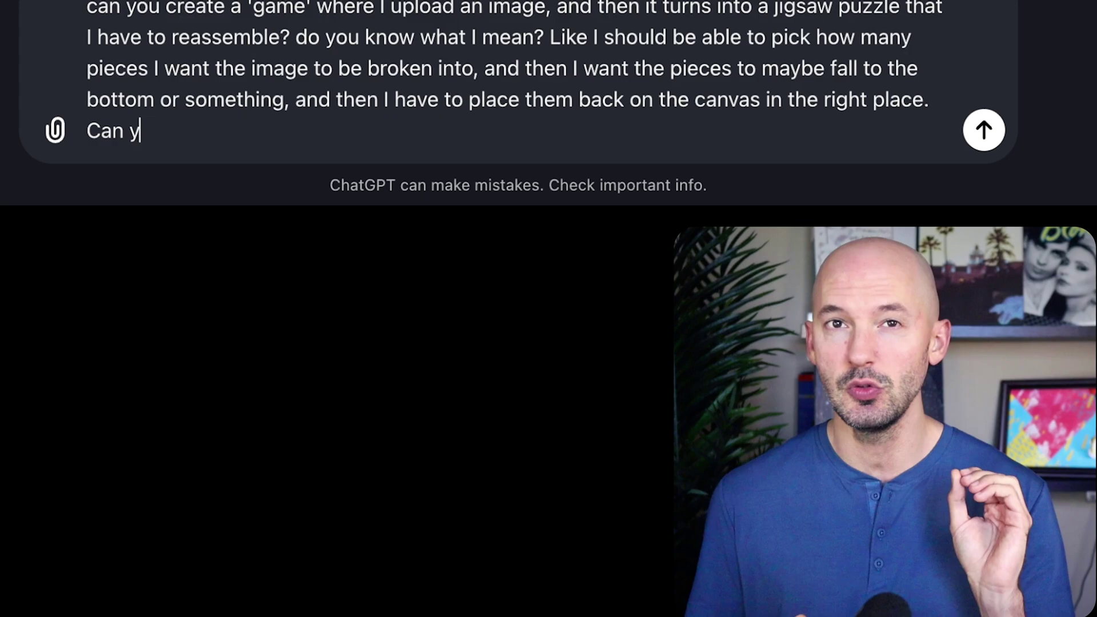
pyautogui.write('for me?')
pyautogui.press('Return')
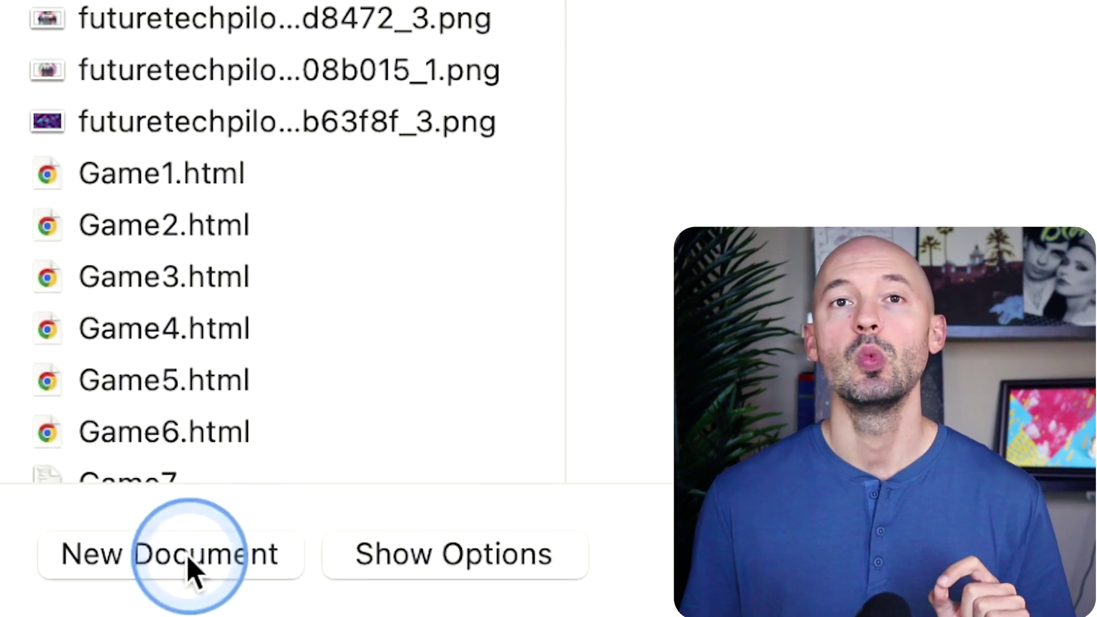
# Step: Open a blank TextEdit document with Plain text format and Display HTML files as HTML code enabled
pyautogui.click(174, 556)
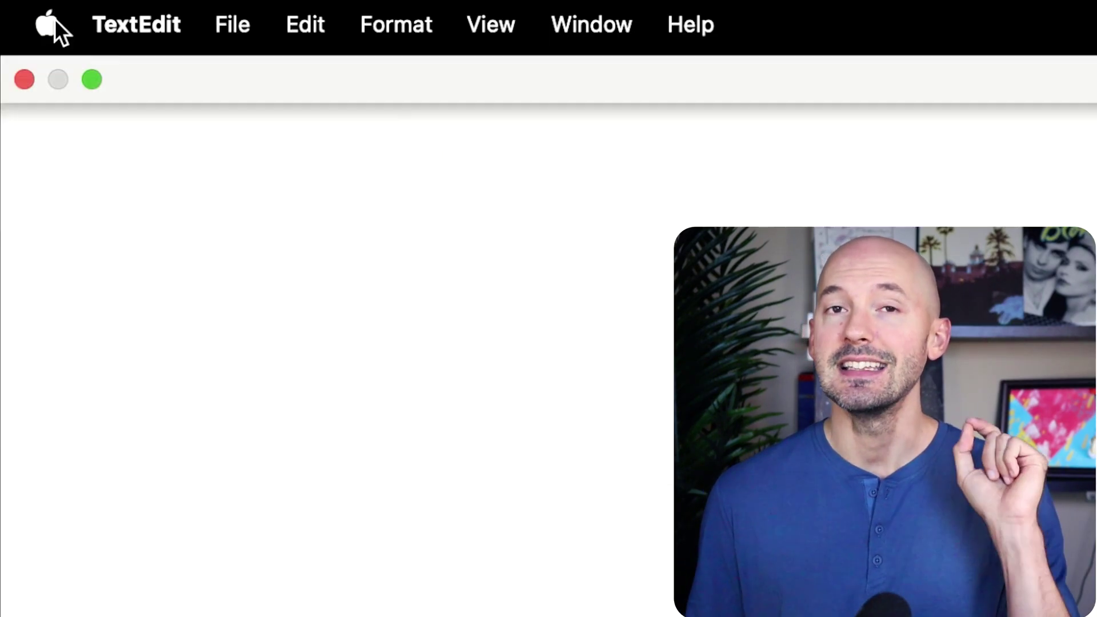
pyautogui.click(125, 23)
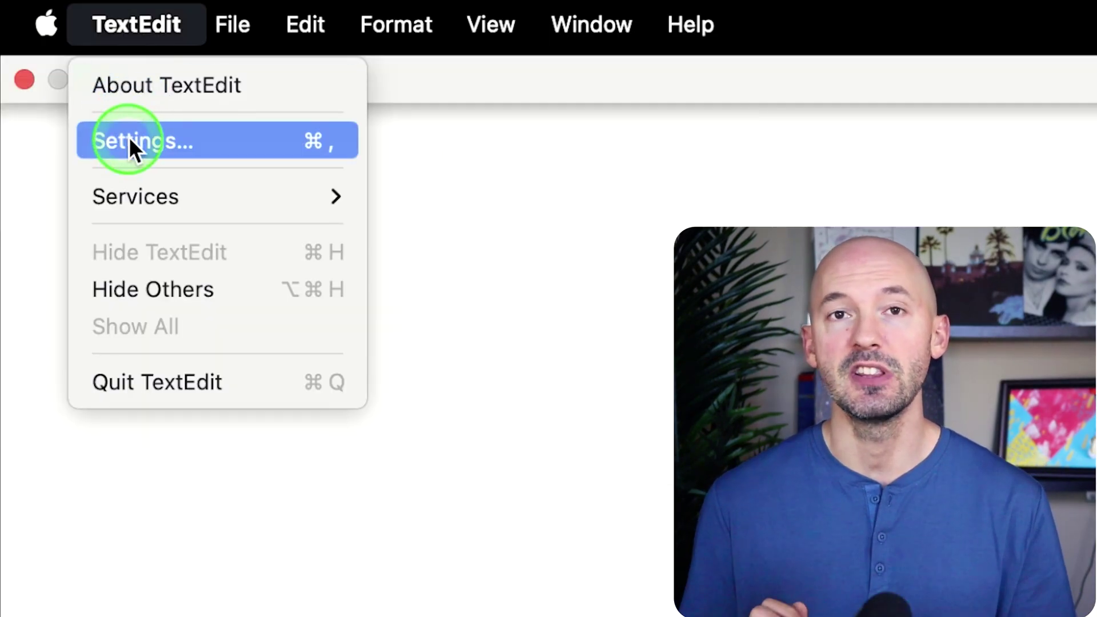
pyautogui.click(129, 140)
pyautogui.click(135, 292)
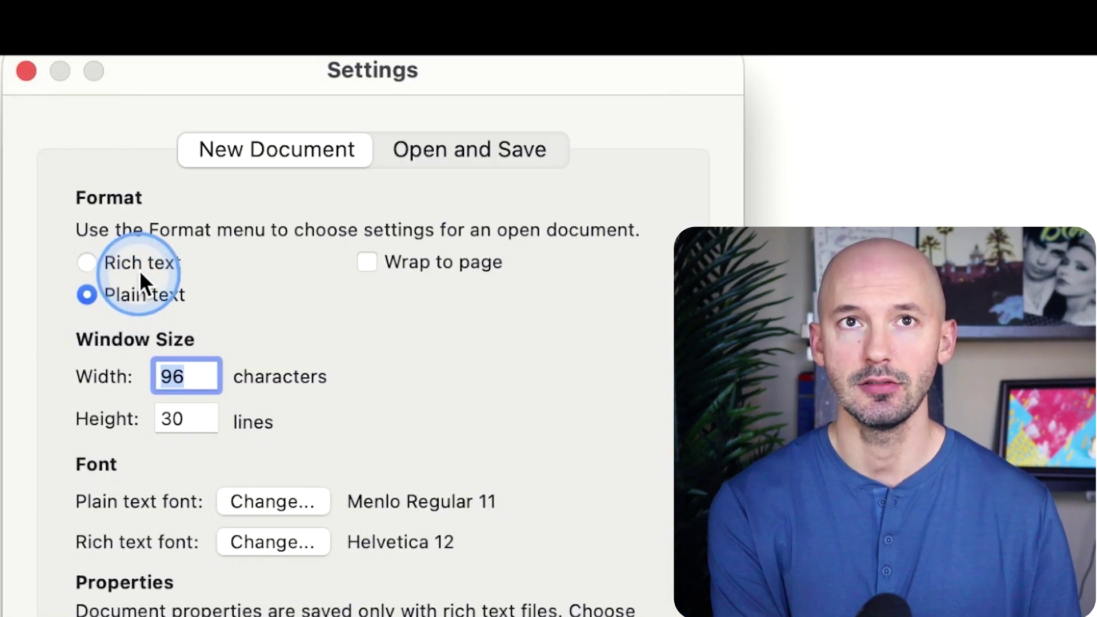
pyautogui.click(468, 150)
pyautogui.click(135, 229)
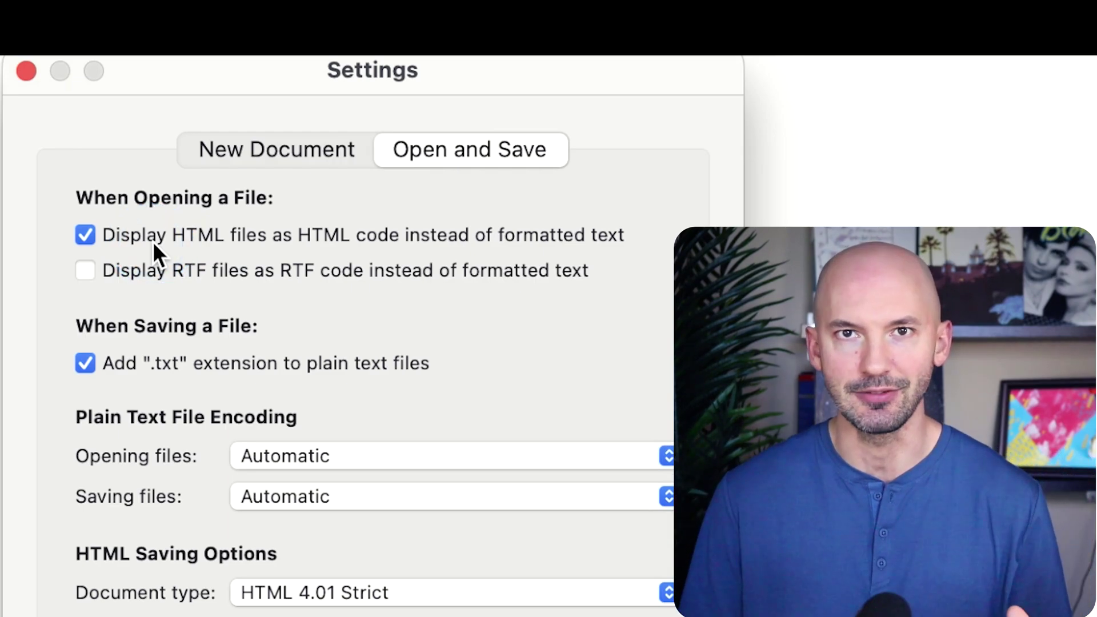
pyautogui.click(27, 70)
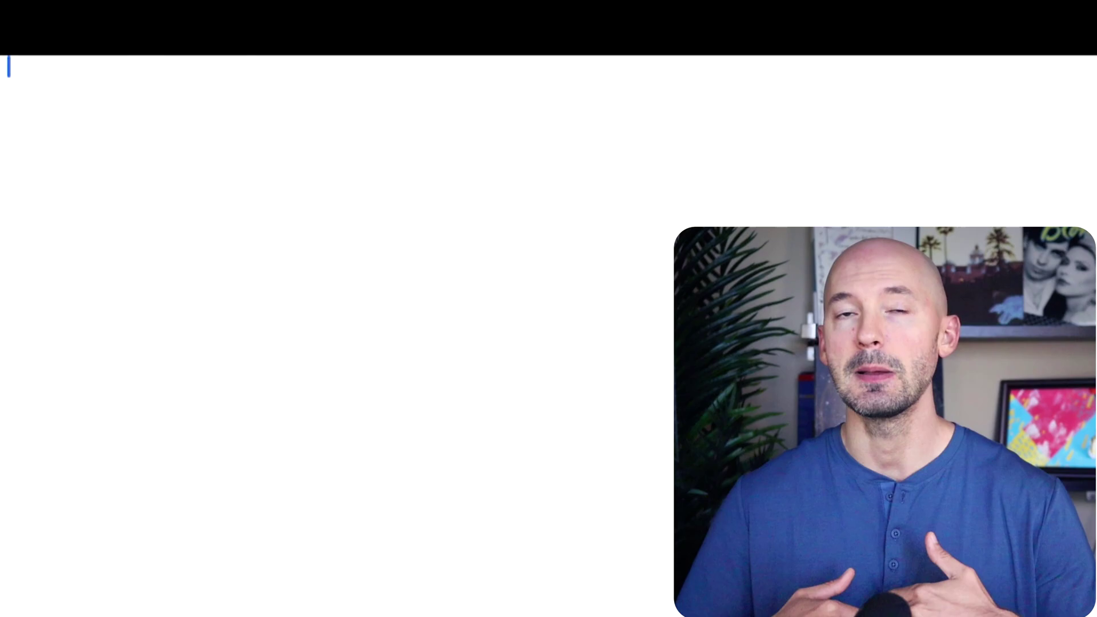
# Step: Paste the puzzle game code and save it to Downloads as Puzzle1.html
pyautogui.press('super+v')
pyautogui.click(248, 7)
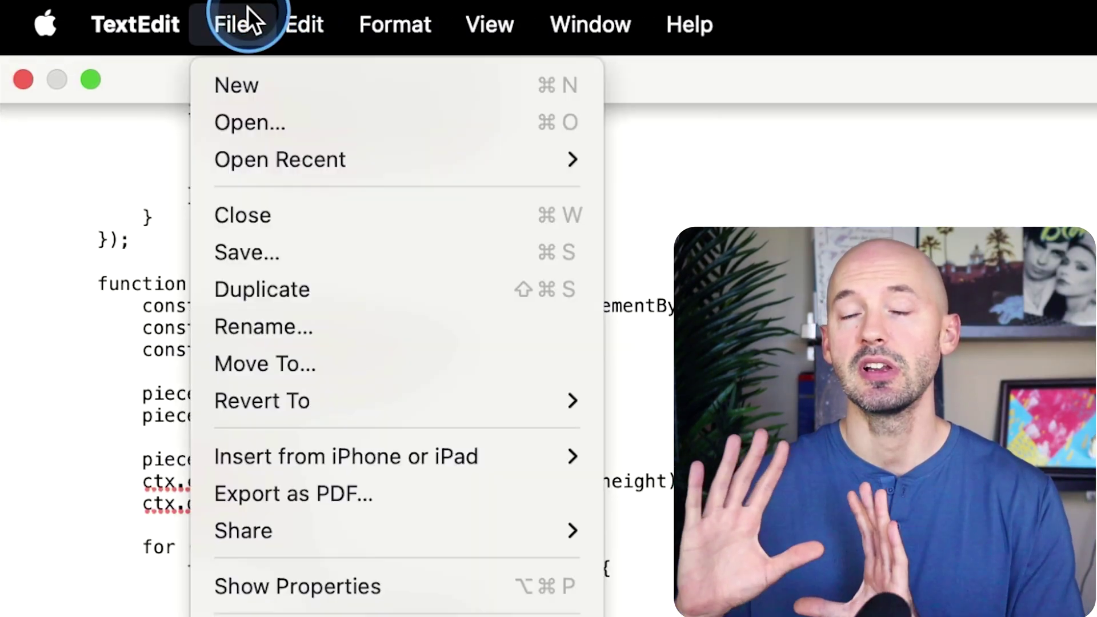
pyautogui.click(266, 252)
pyautogui.write('Puzzle1.html')
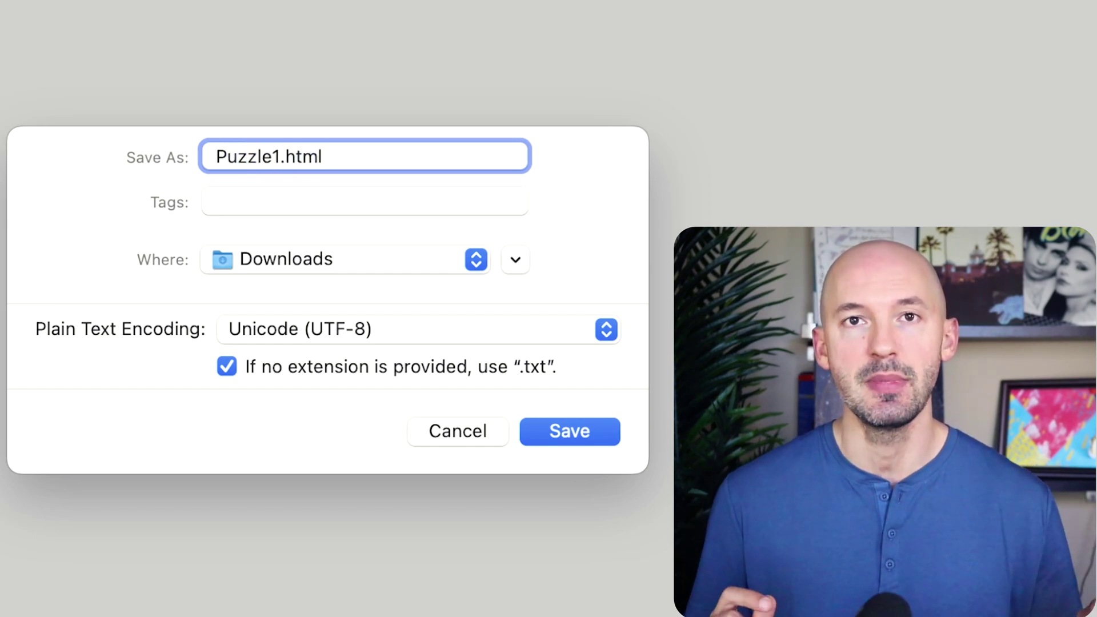
pyautogui.click(330, 155)
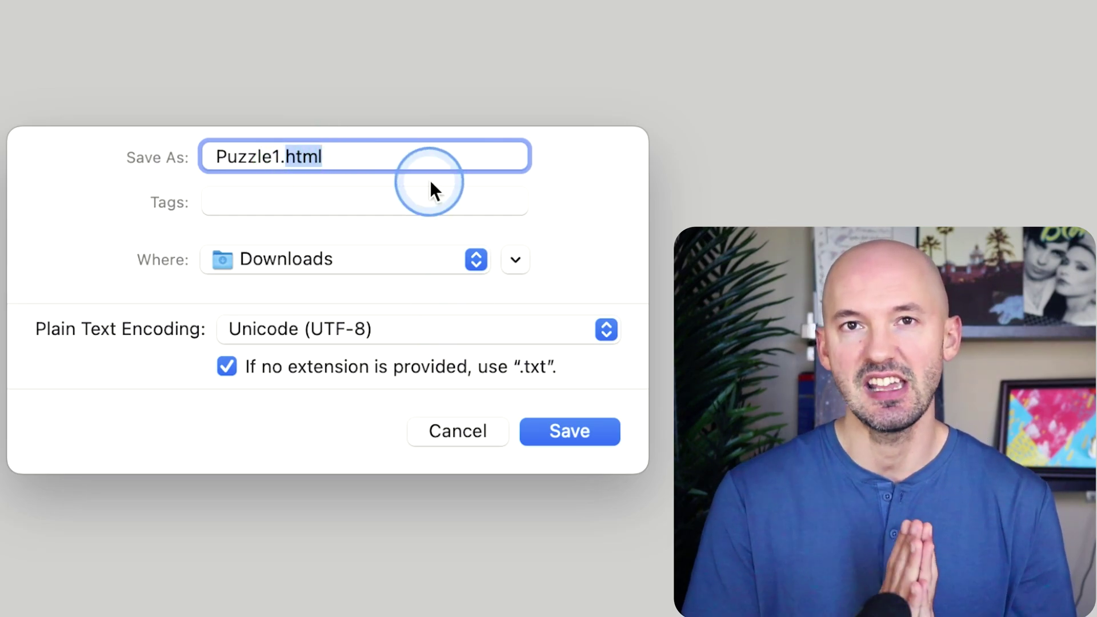
pyautogui.click(426, 161)
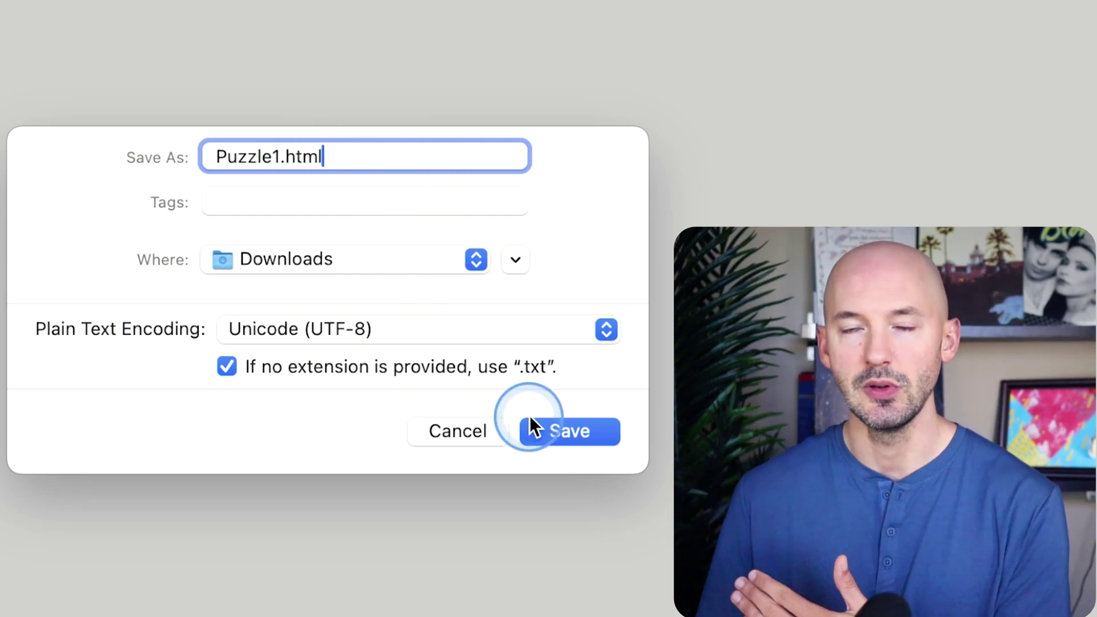
pyautogui.click(548, 423)
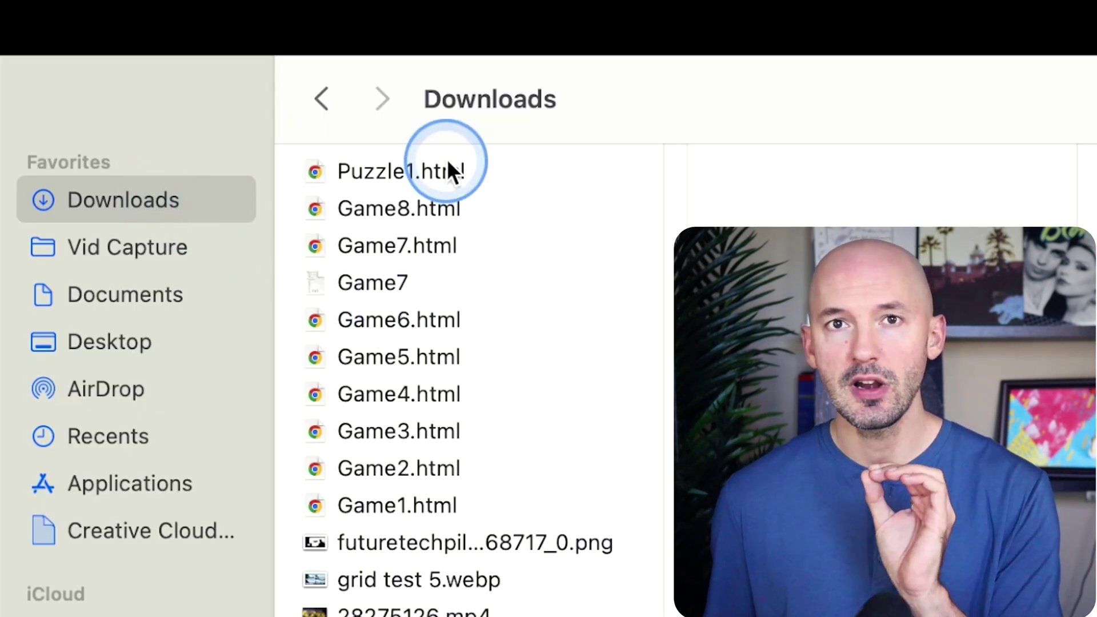
# Step: Open Puzzle1.html from the Downloads folder in the browser
pyautogui.click(449, 169)
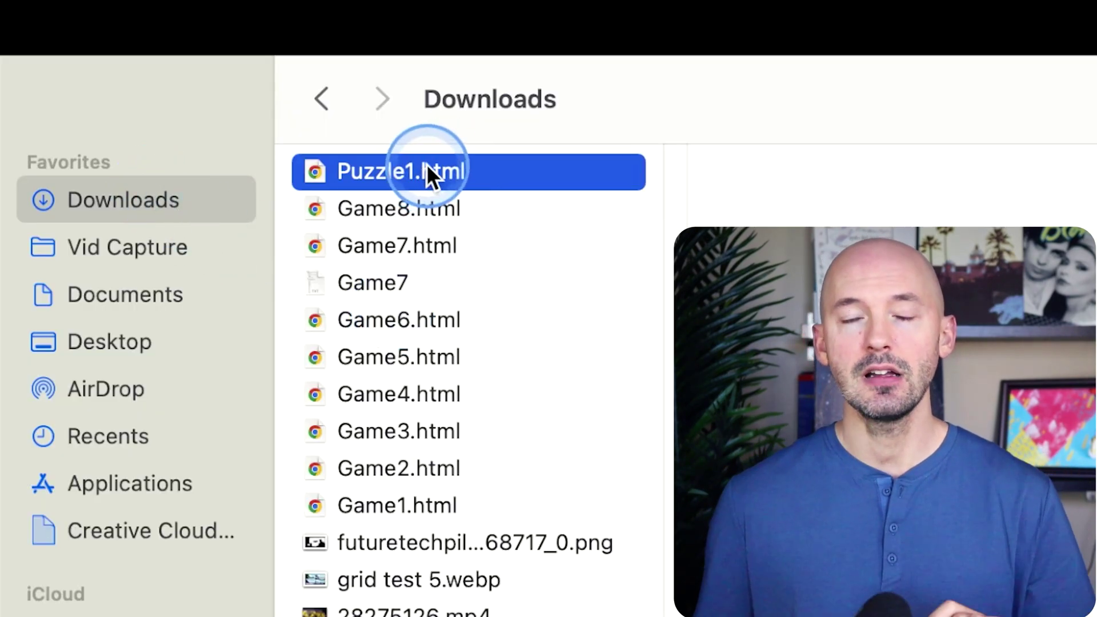
pyautogui.doubleClick(412, 169)
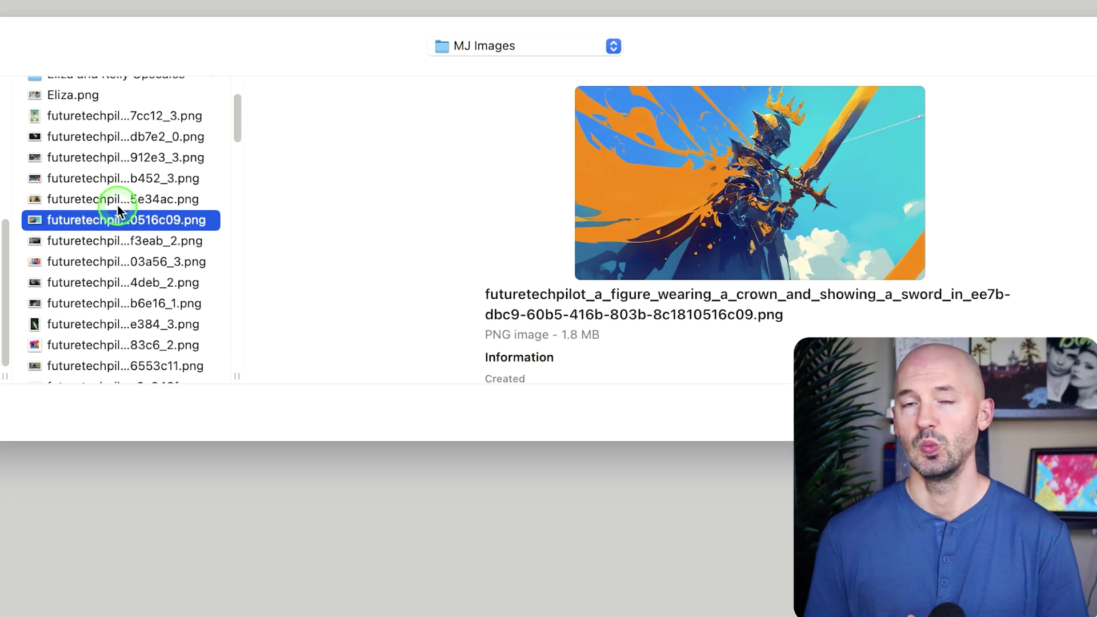
# Step: Load the crowned sword-figure image, make a 10-piece puzzle, and move a piece
pyautogui.click(117, 205)
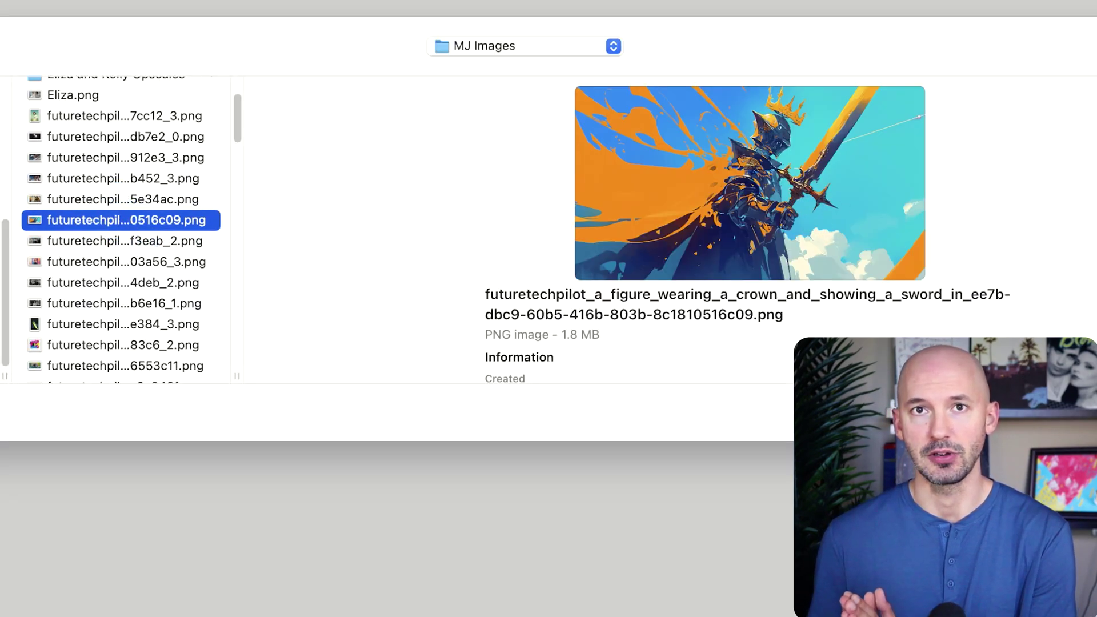
pyautogui.click(305, 57)
pyautogui.click(360, 37)
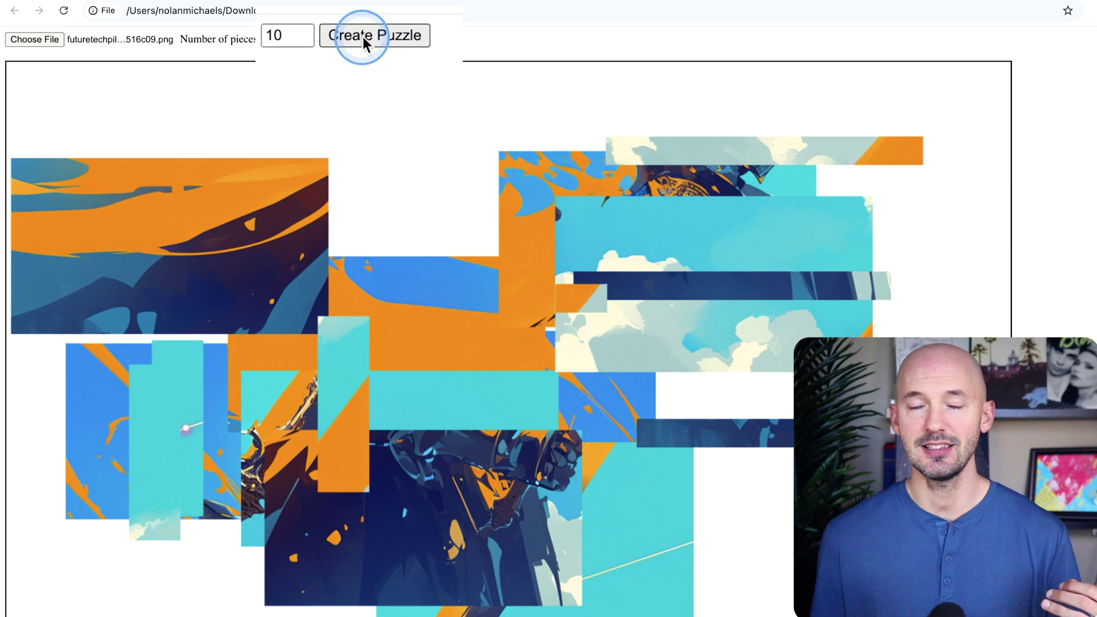
pyautogui.click(232, 214)
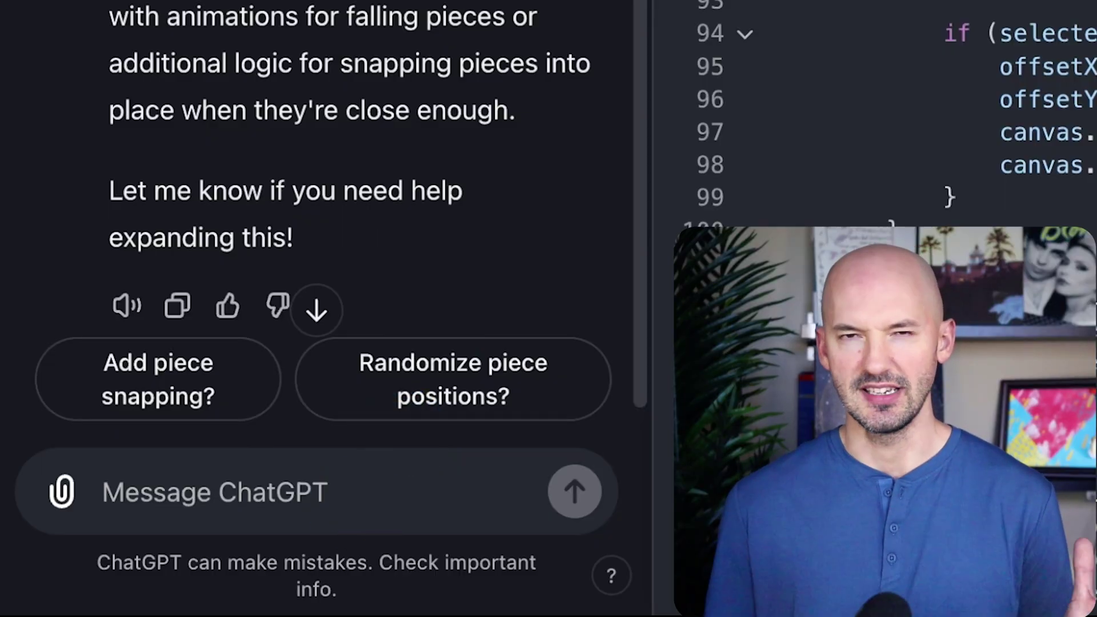
# Step: Write a follow-up asking for pieces that snap into place and start outside the canvas
pyautogui.write('ard, is there ')
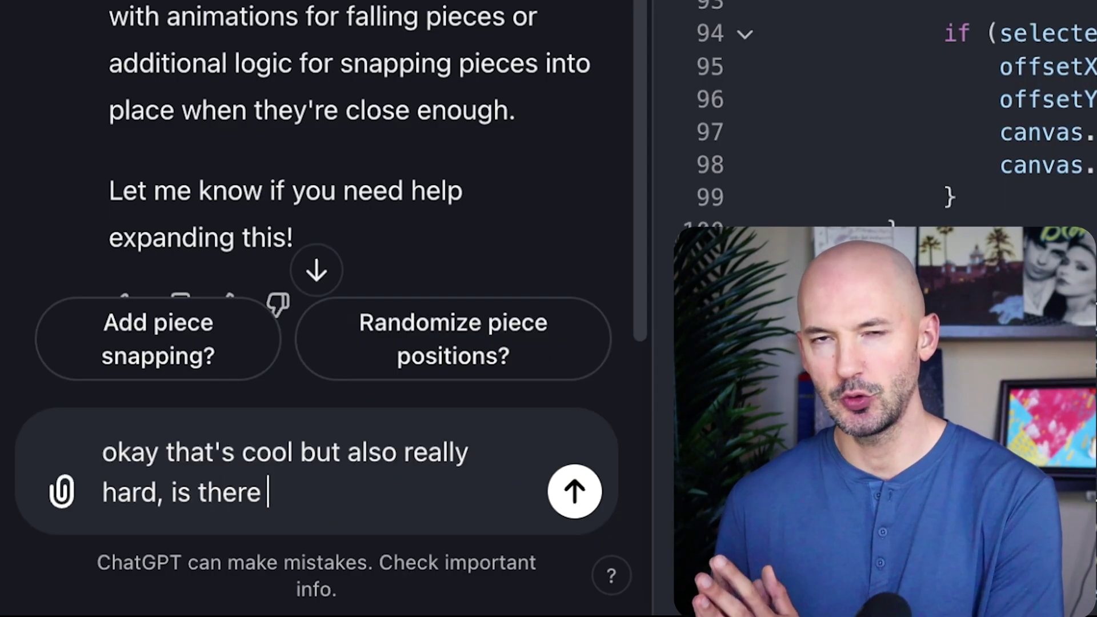
pyautogui.write(' piece')
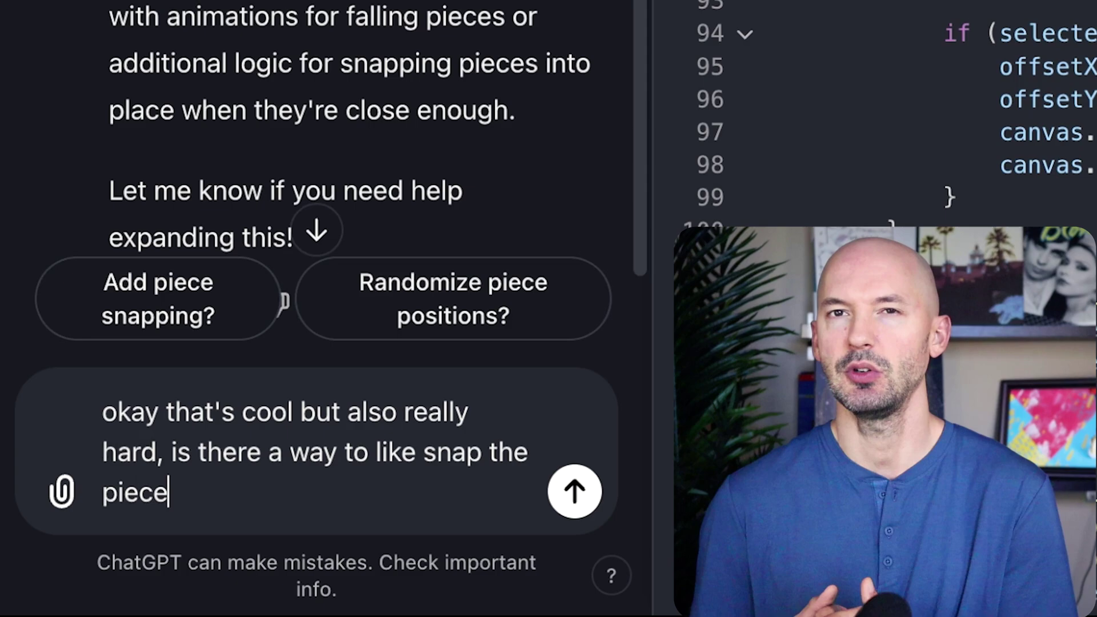
pyautogui.write('n the right place? do you kn')
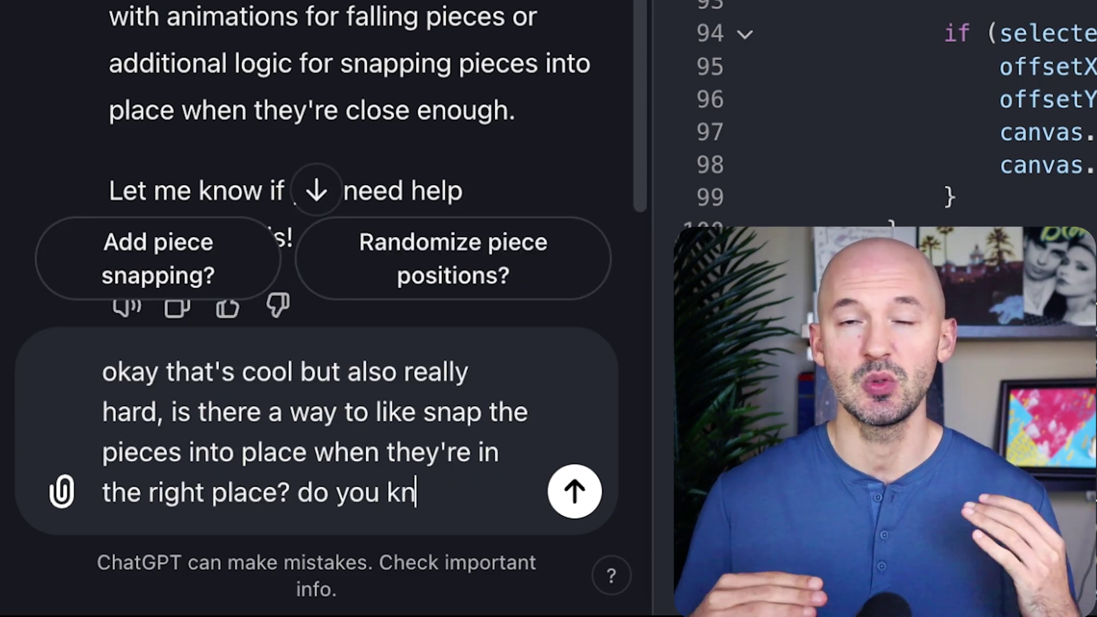
pyautogui.write('ow what I mean? And after we')
pyautogui.write('choose the')
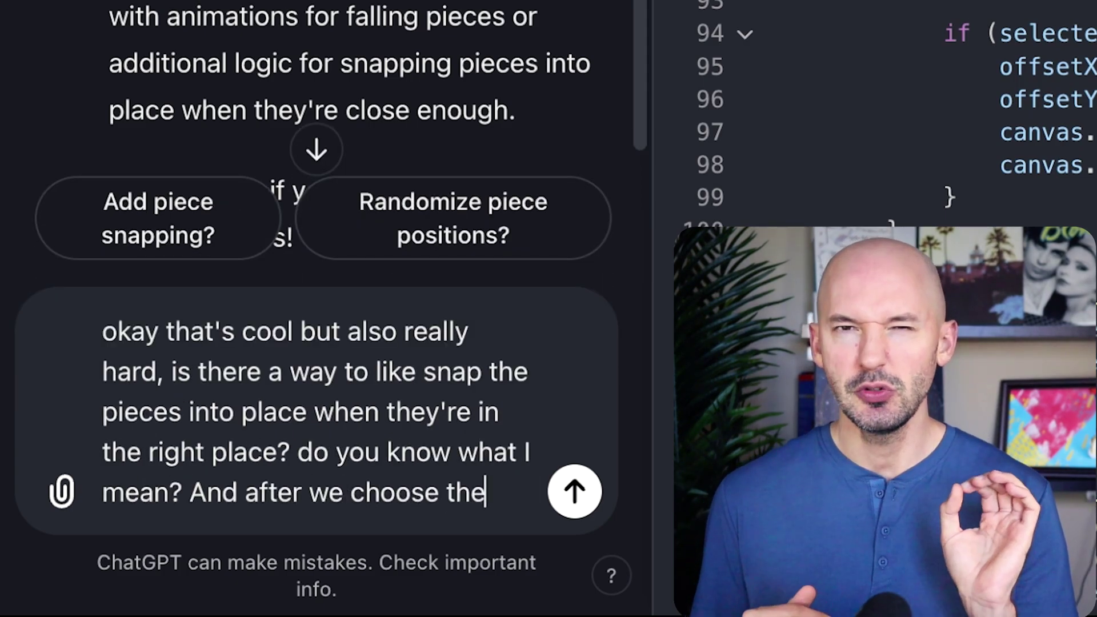
pyautogui.write(' number of pieces, can you place them outside the c')
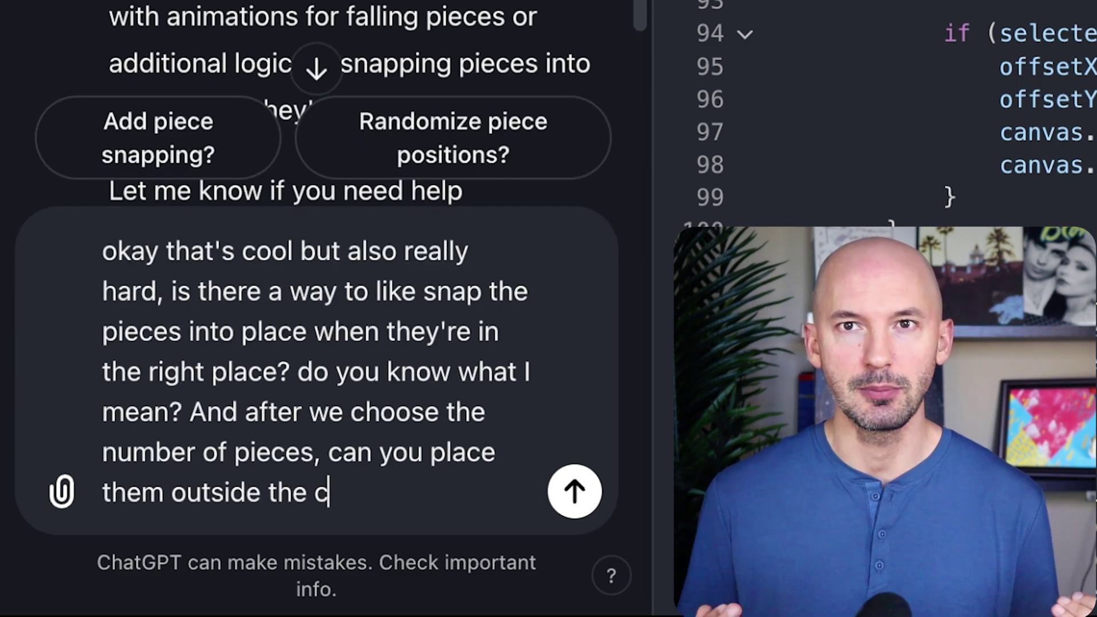
pyautogui.write(' neaty')
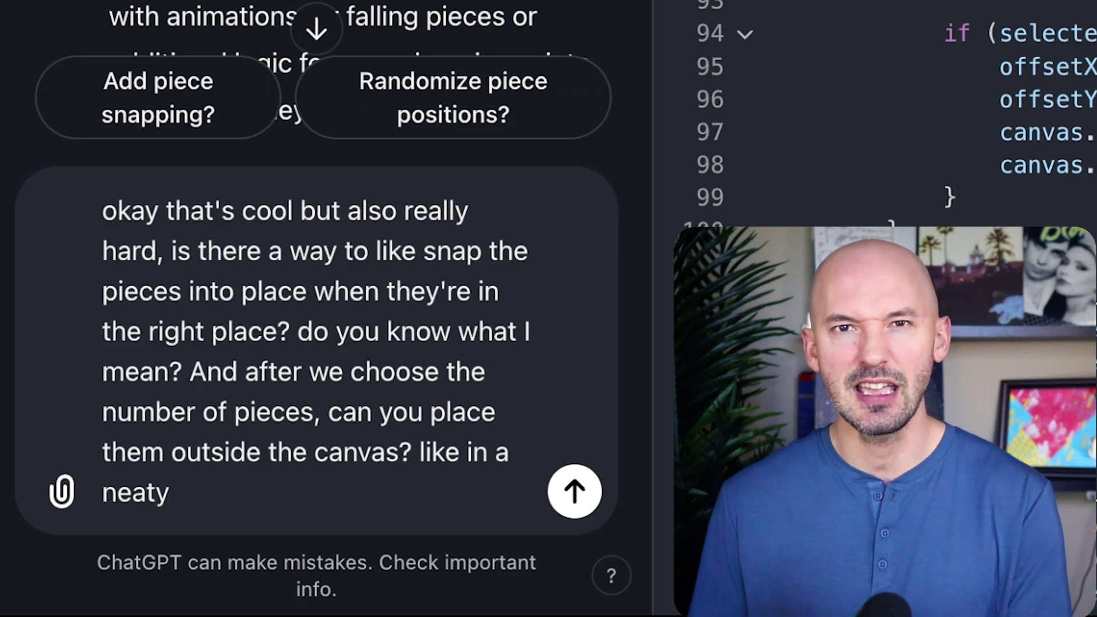
pyautogui.write('hen I can')
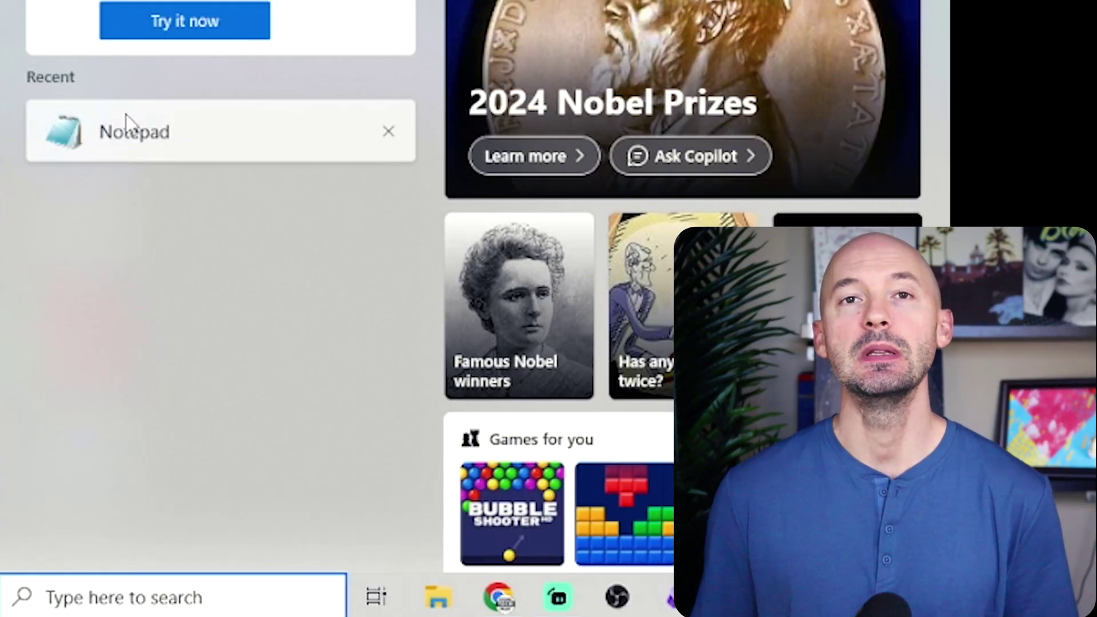
# Step: Paste the puzzle code into Notepad and save it as Puzzle.html with All Files type
pyautogui.click(136, 148)
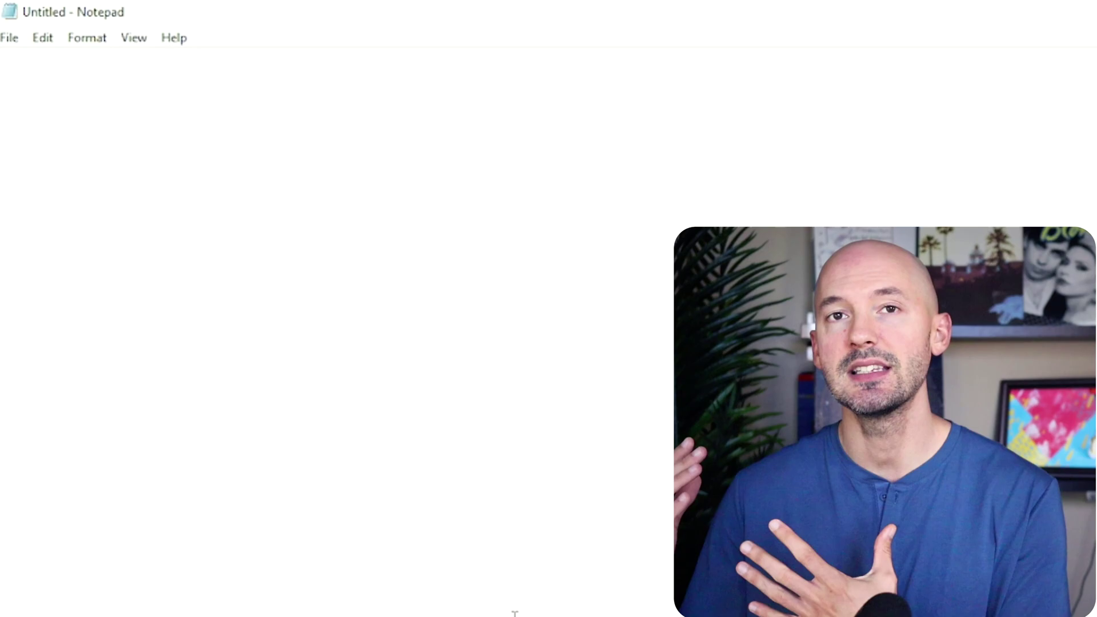
pyautogui.hotkey('ctrl', 'v')
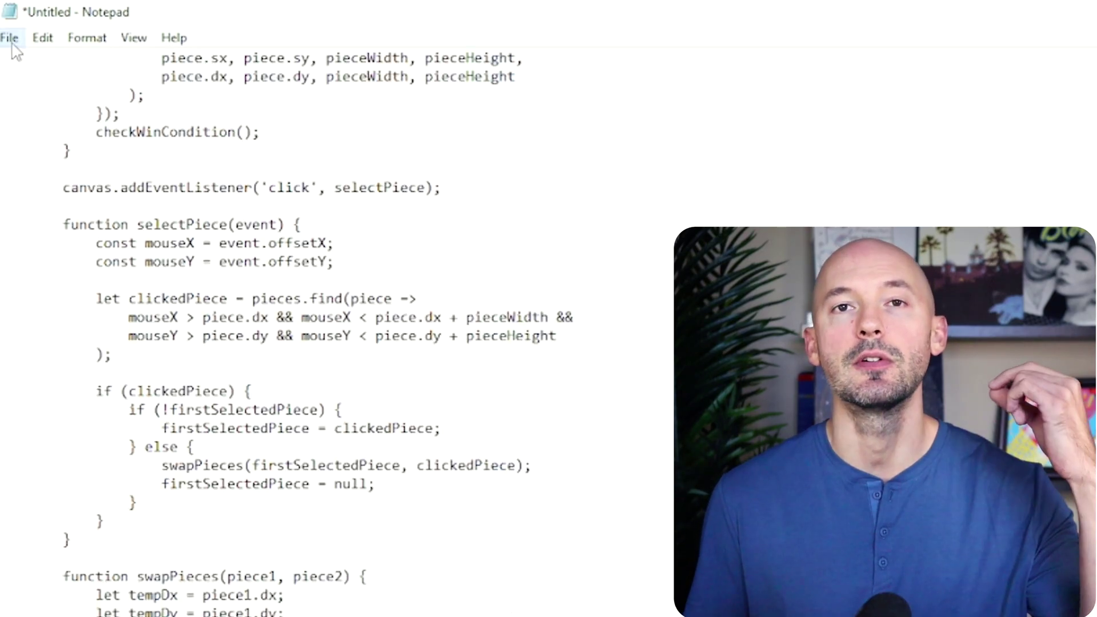
pyautogui.click(10, 38)
pyautogui.click(71, 129)
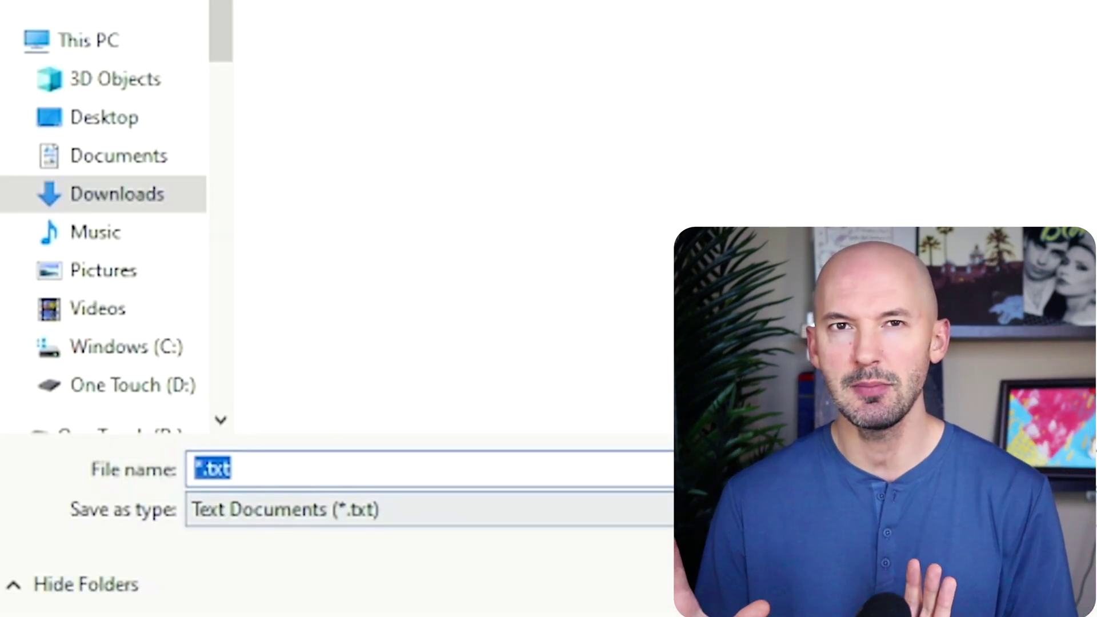
pyautogui.write('Puzzle.html')
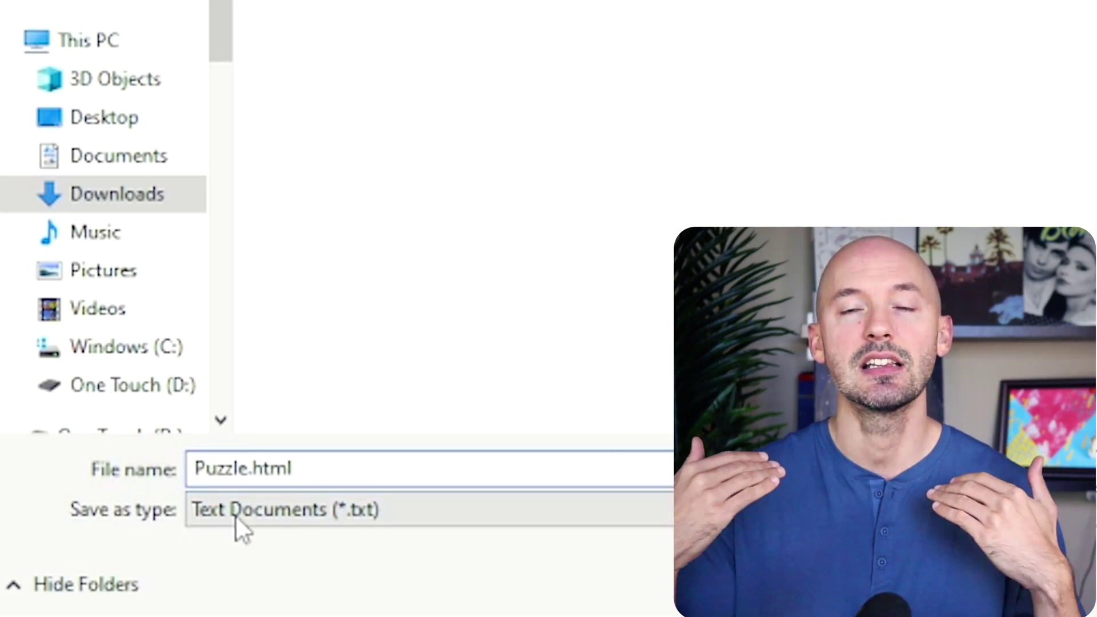
pyautogui.click(291, 514)
pyautogui.click(241, 566)
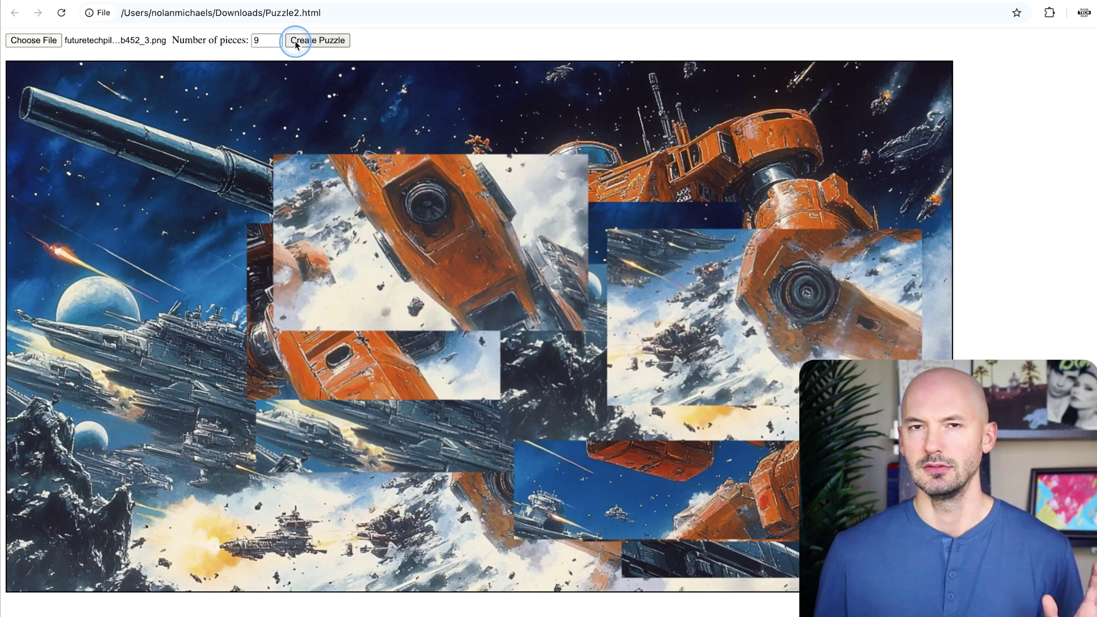
# Step: Drag eight space-battle pieces (cannons, moon and ship, explosion, orange mechs) to new spots
pyautogui.moveTo(441, 489); pyautogui.dragTo(367, 281)
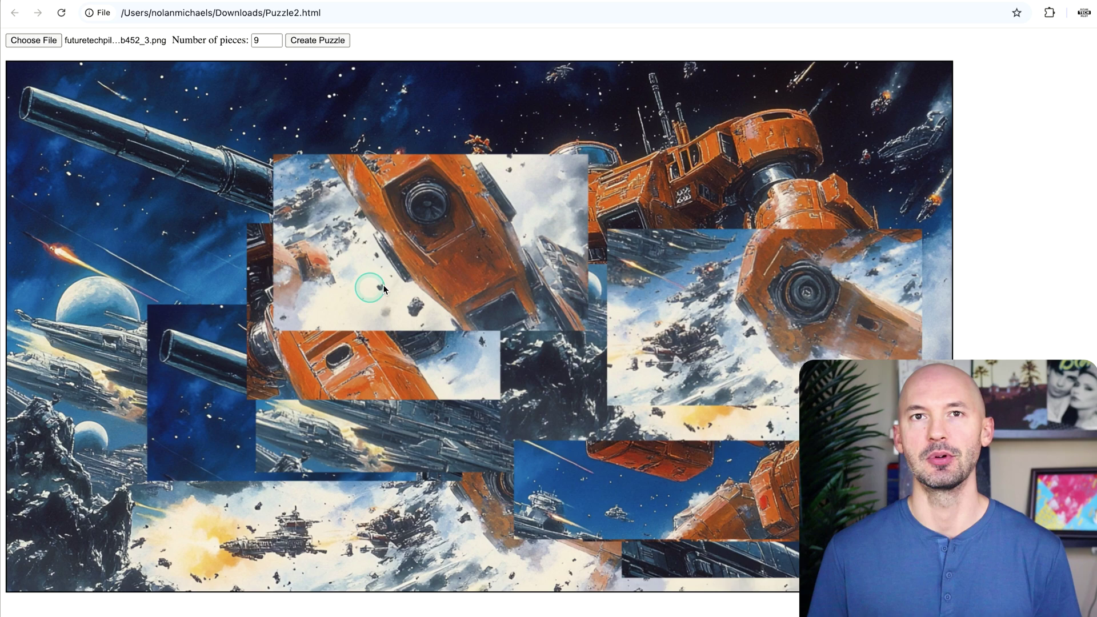
pyautogui.moveTo(191, 208); pyautogui.dragTo(560, 288)
pyautogui.moveTo(466, 228); pyautogui.dragTo(252, 173)
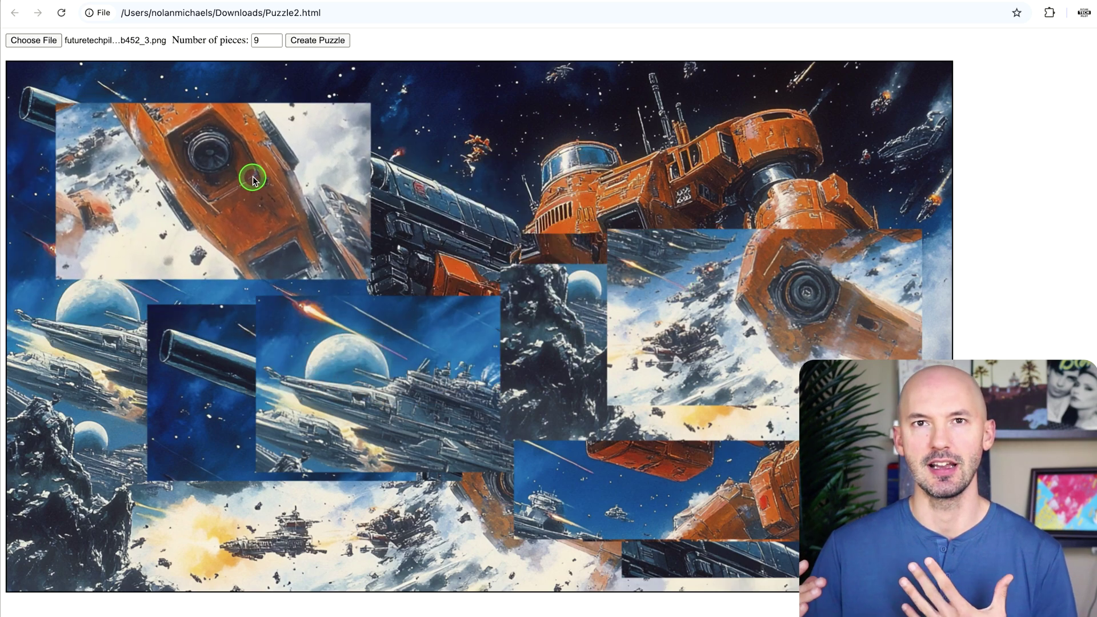
pyautogui.moveTo(245, 349); pyautogui.dragTo(110, 314)
pyautogui.moveTo(320, 365); pyautogui.dragTo(165, 486)
pyautogui.moveTo(476, 467); pyautogui.dragTo(491, 385)
pyautogui.moveTo(571, 360); pyautogui.dragTo(351, 380)
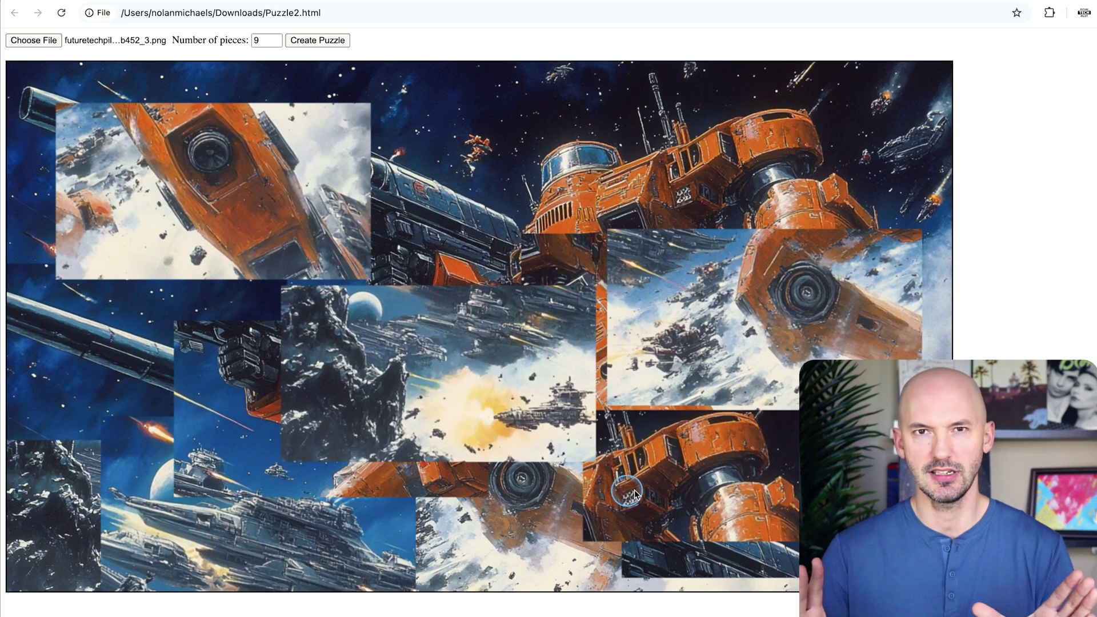
pyautogui.moveTo(492, 491); pyautogui.dragTo(744, 532)
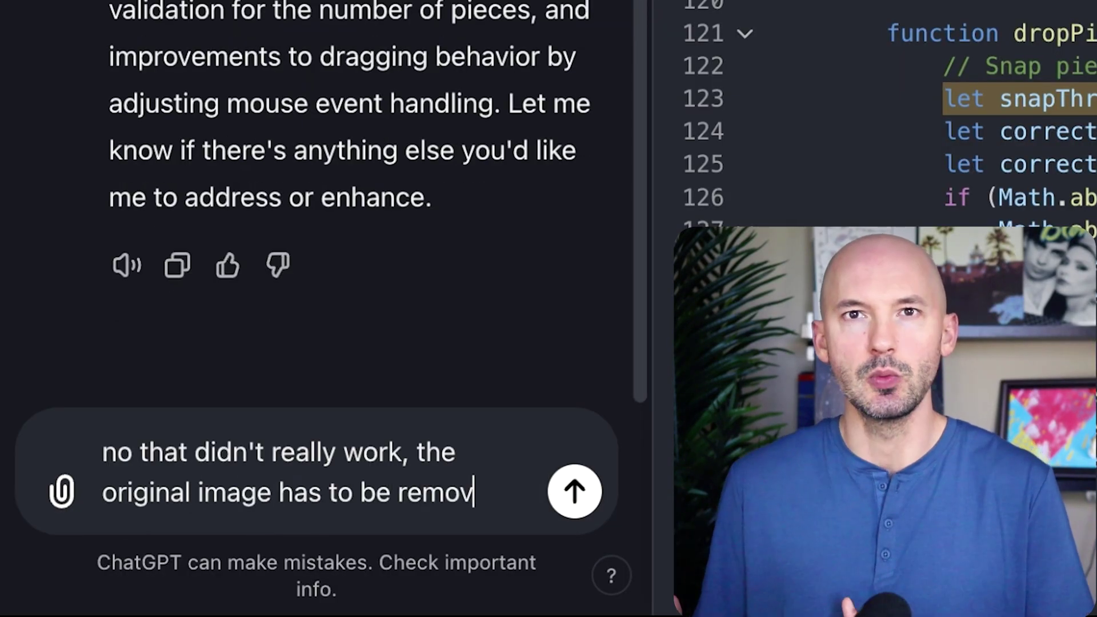
# Step: Send a request to drop the original image and line shrunken pieces along the canvas bottom
pyautogui.write("ed from the canvas after it's cut into p")
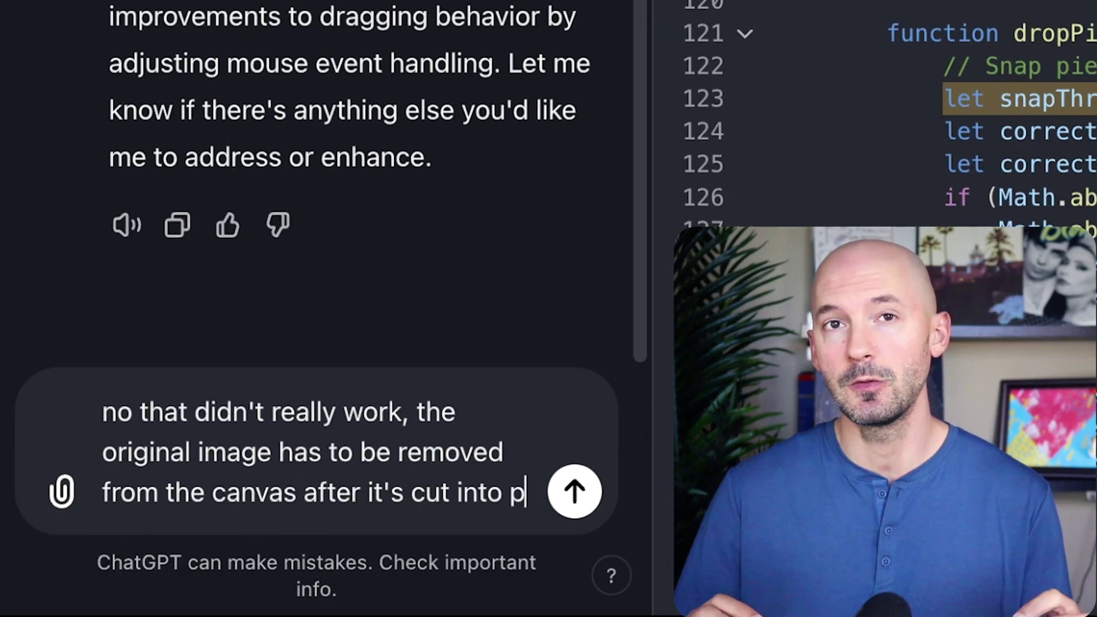
pyautogui.write('ieces. And')
pyautogui.write(' to be then ')
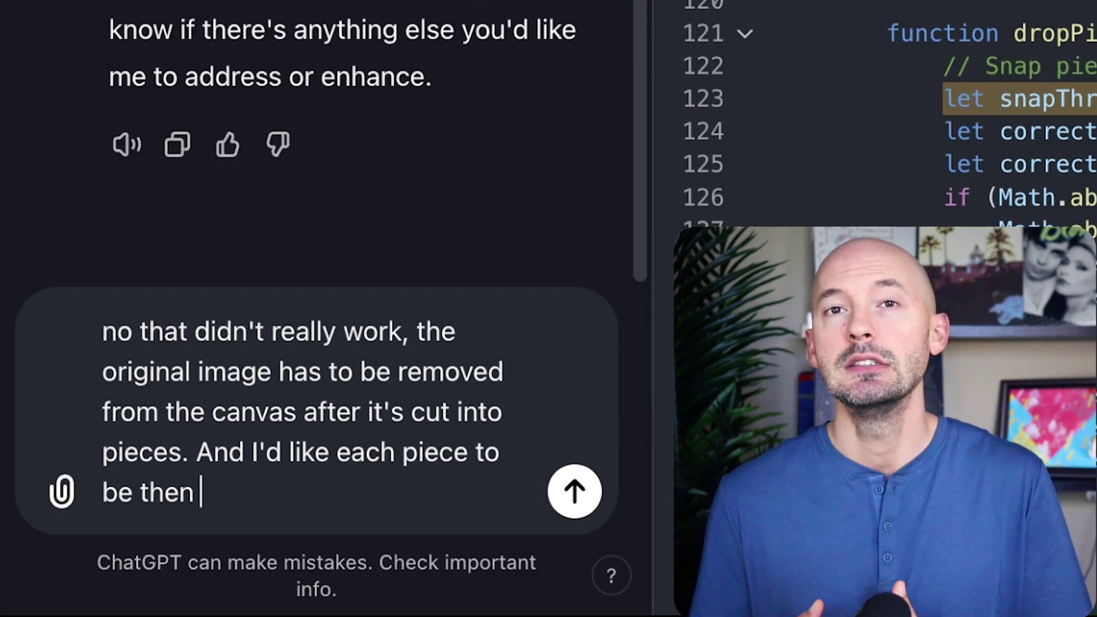
pyautogui.write('r display at the bottom of the c')
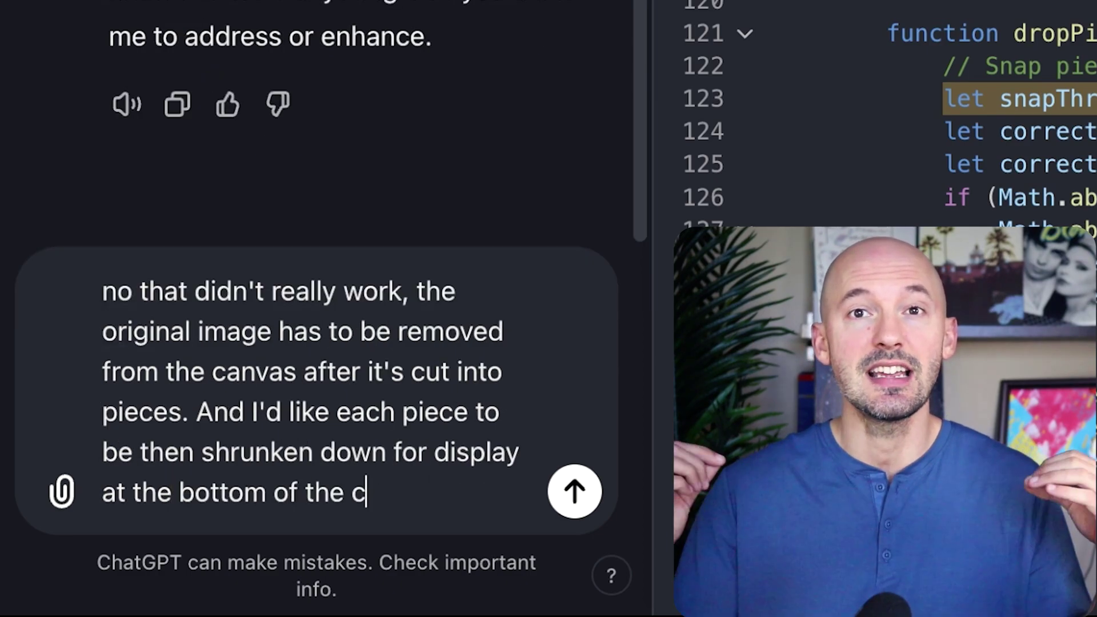
pyautogui.write('anvas')
pyautogui.write(' - then I ca')
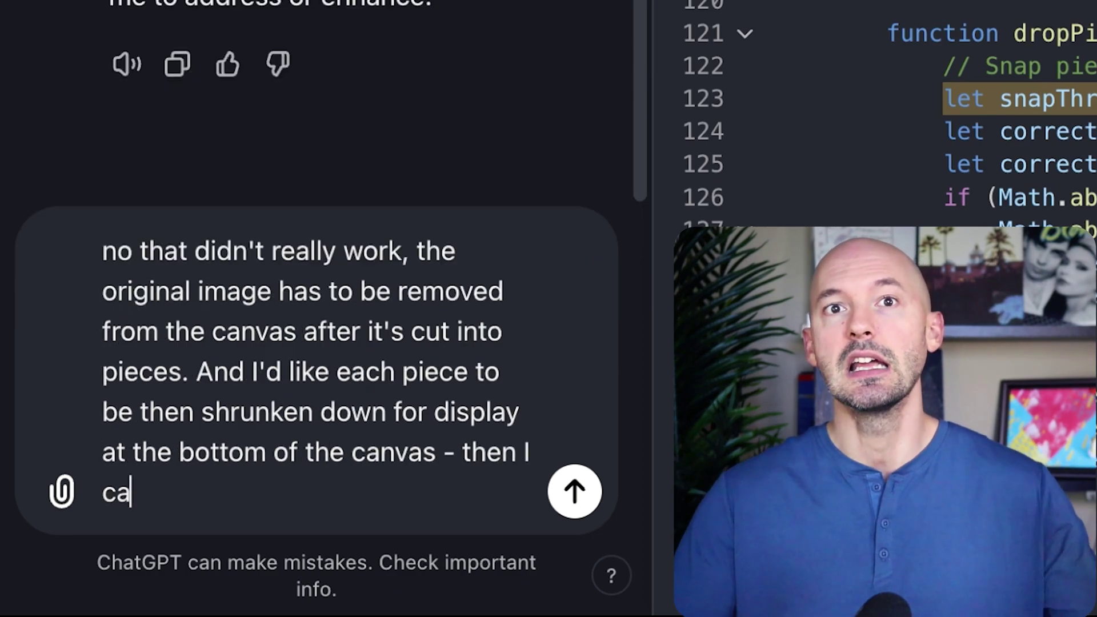
pyautogui.write(' them aft')
pyautogui.press('BackSpace')
pyautogui.press('BackSpace')
pyautogui.press('BackSpace')
pyautogui.write('up after')
pyautogui.press('Return')
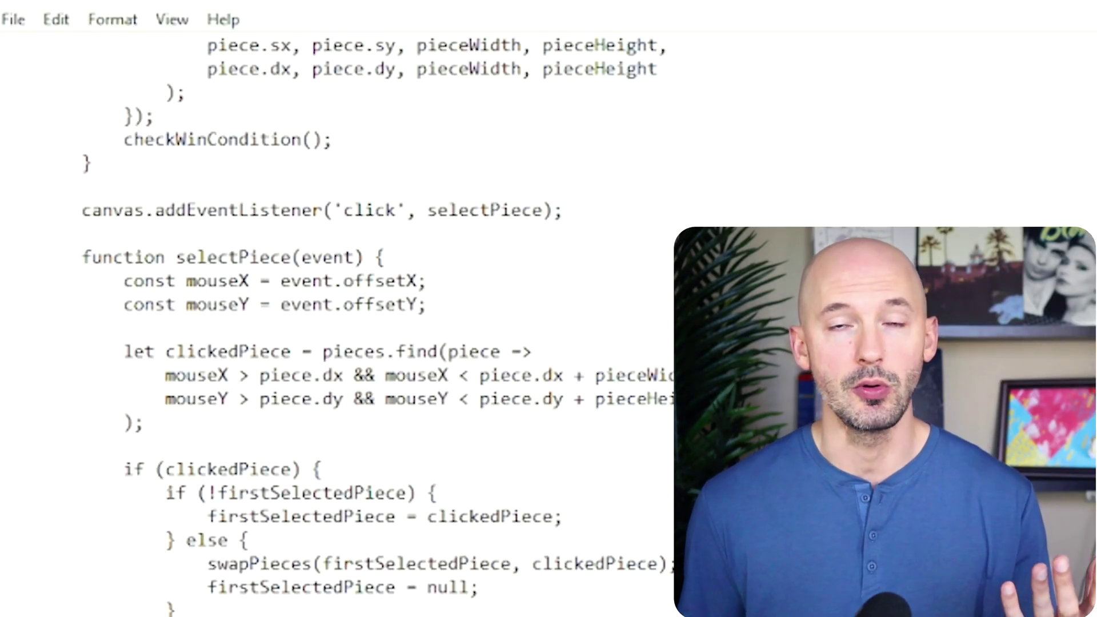
# Step: Paste the updated code over the old Notepad code and save as Puzzle2.html with All Files type
pyautogui.hotkey('ctrl', 'a')
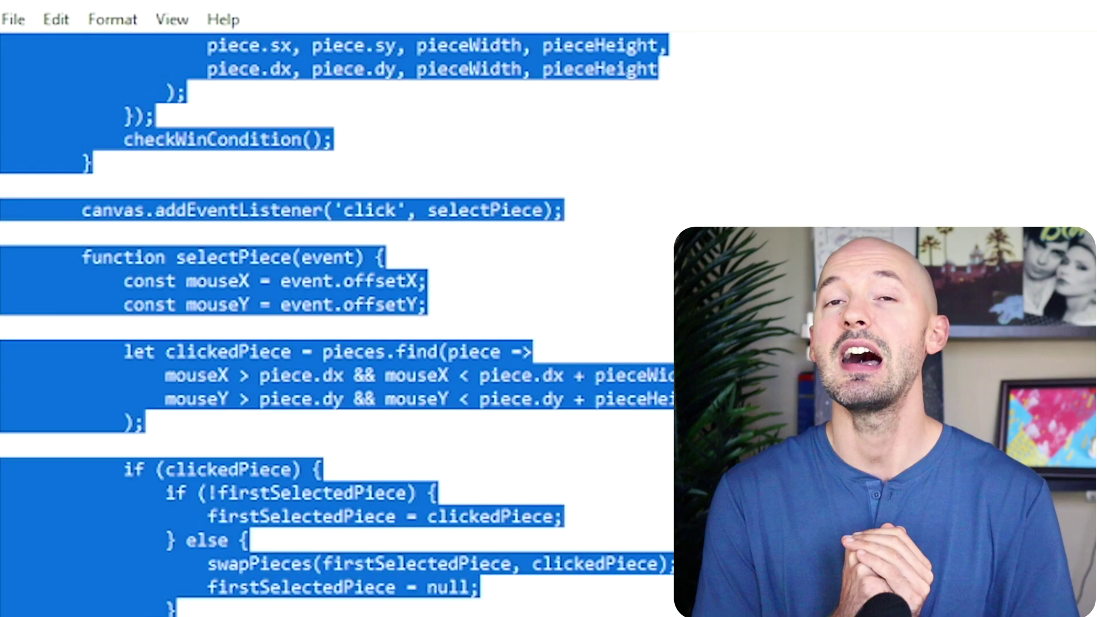
pyautogui.hotkey('ctrl', 'v')
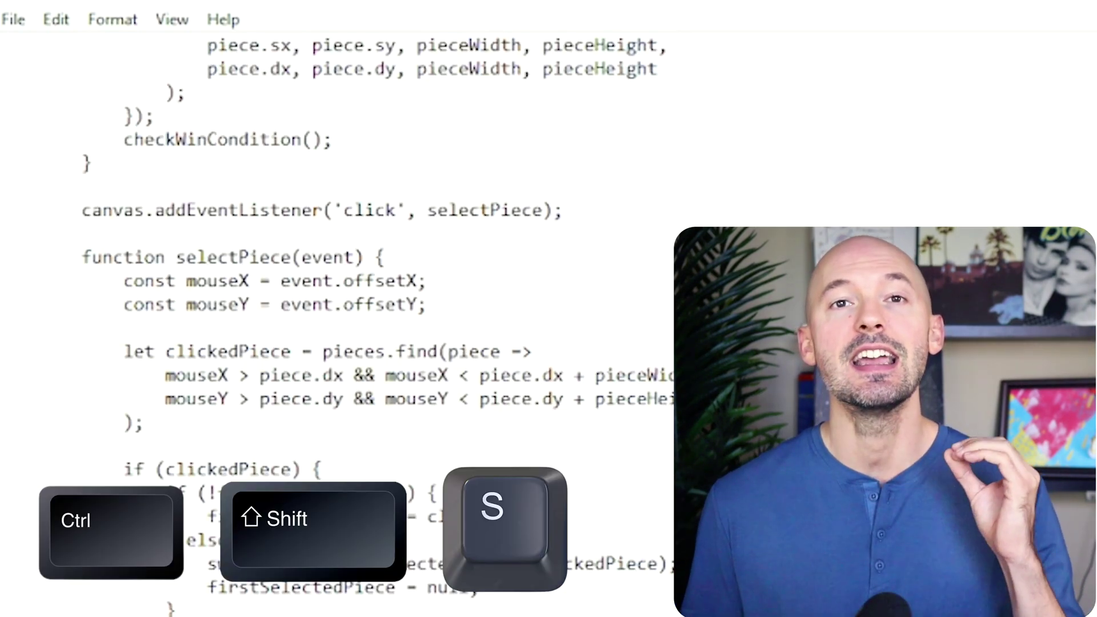
pyautogui.hotkey('ctrl', 'shift', 's')
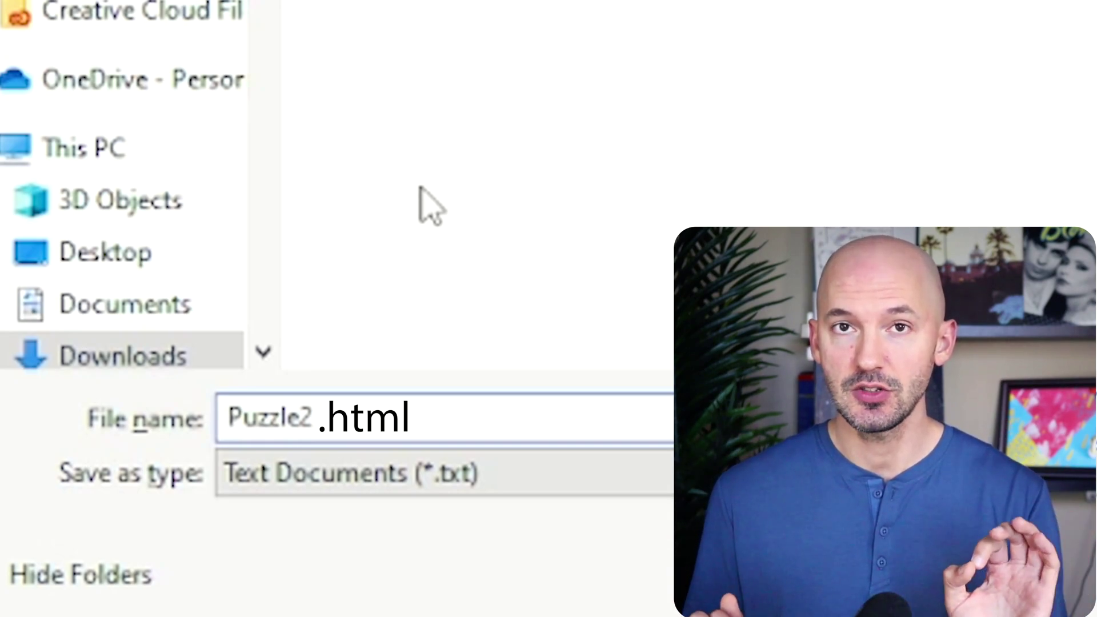
pyautogui.press('Tab')
pyautogui.press('a')
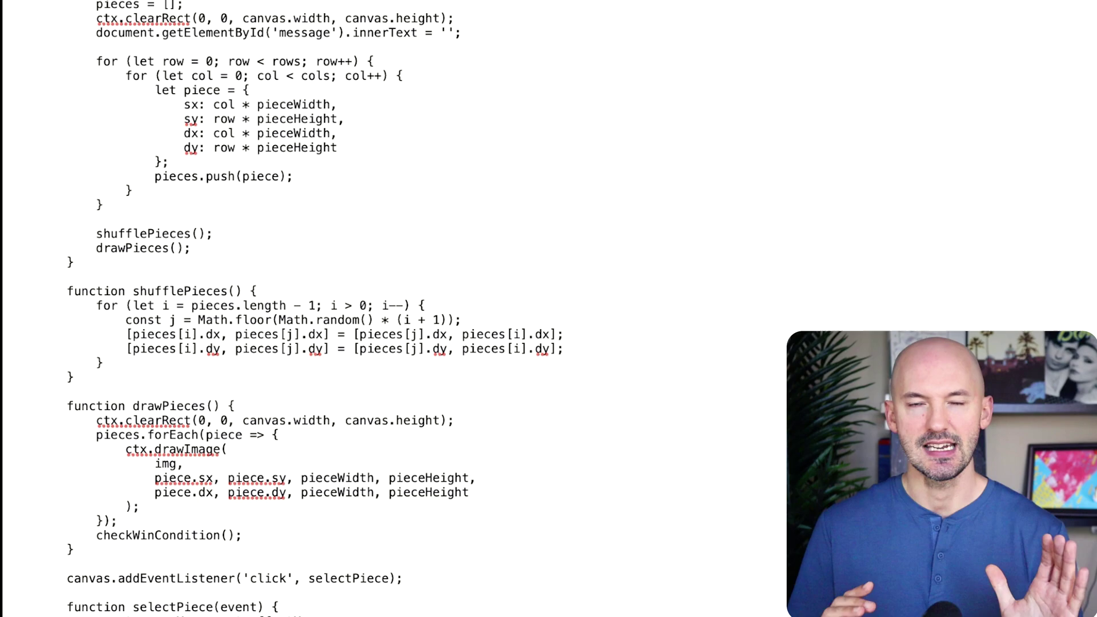
# Step: Paste the puzzle code into a new TextEdit document and save it as Puzzle2.html
pyautogui.press('super+n')
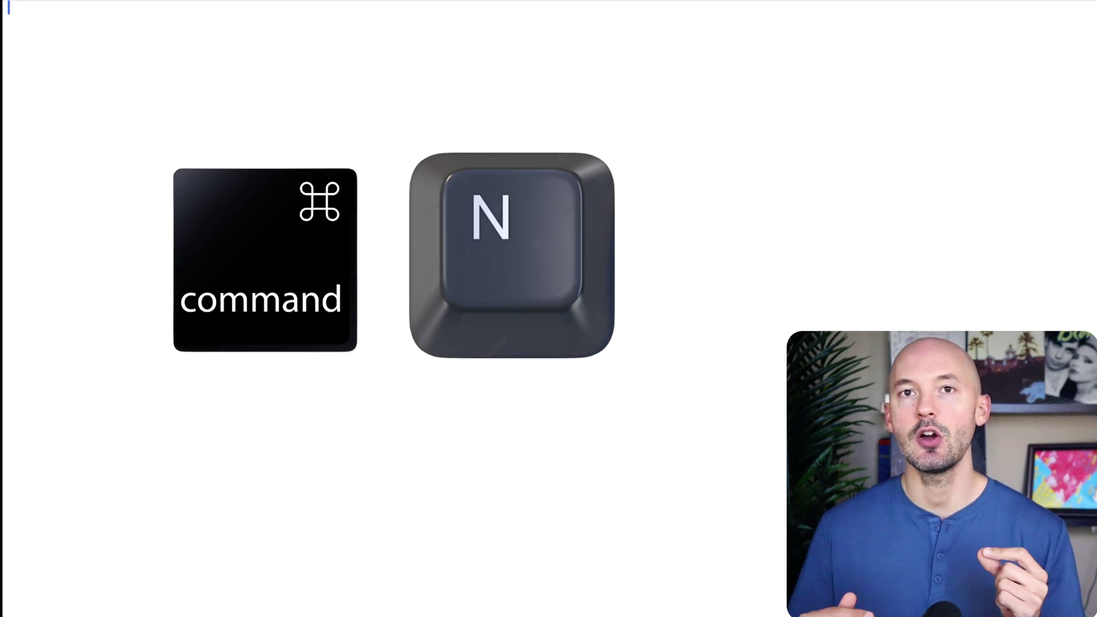
pyautogui.press('super+v')
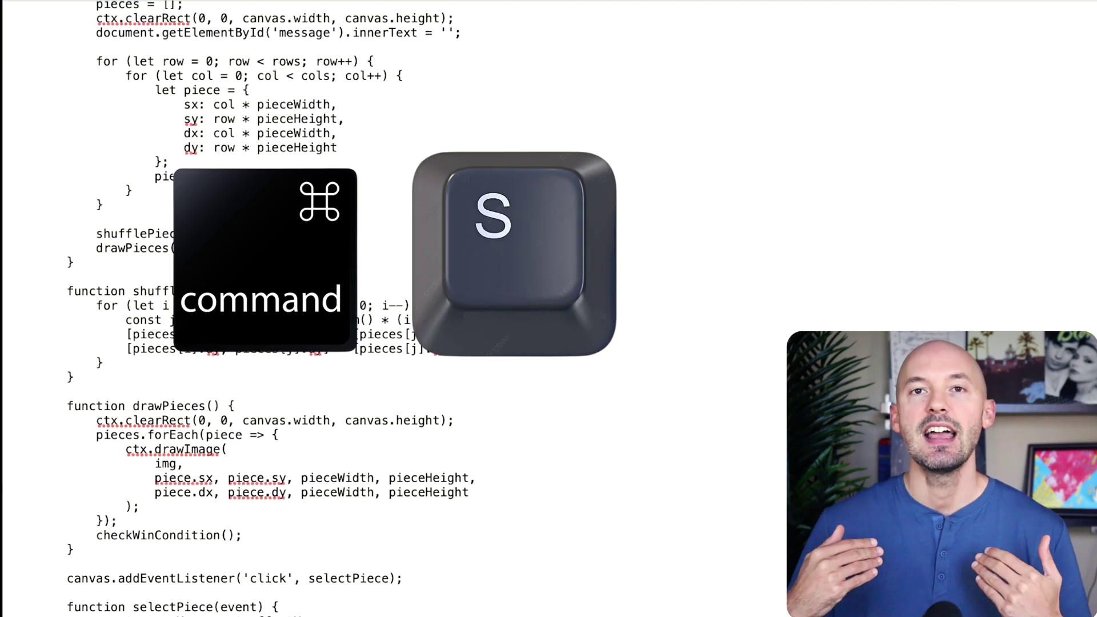
pyautogui.press('super+s')
pyautogui.write('Puzzle2.html')
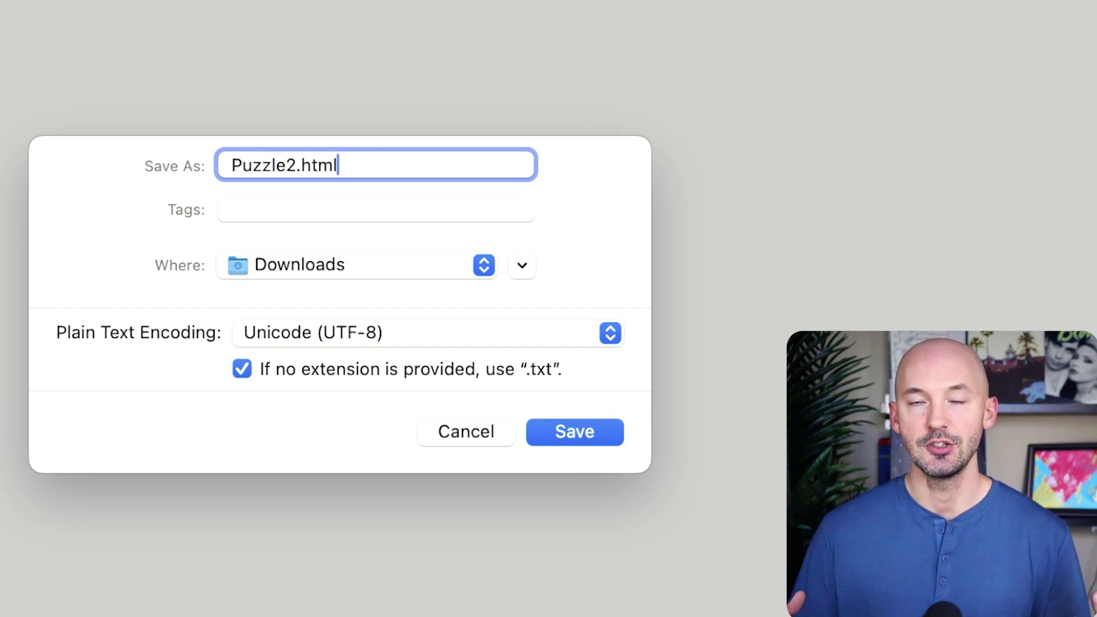
pyautogui.press('Return')
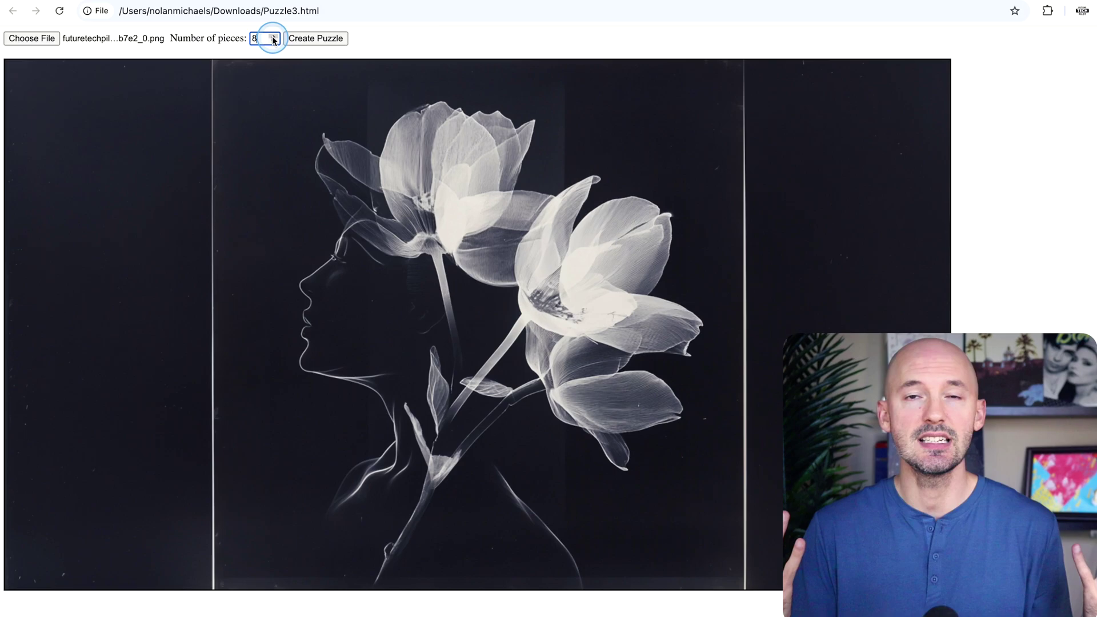
# Step: Cut the x-ray flower into a 9-piece puzzle and drag two pieces upward
pyautogui.click(311, 39)
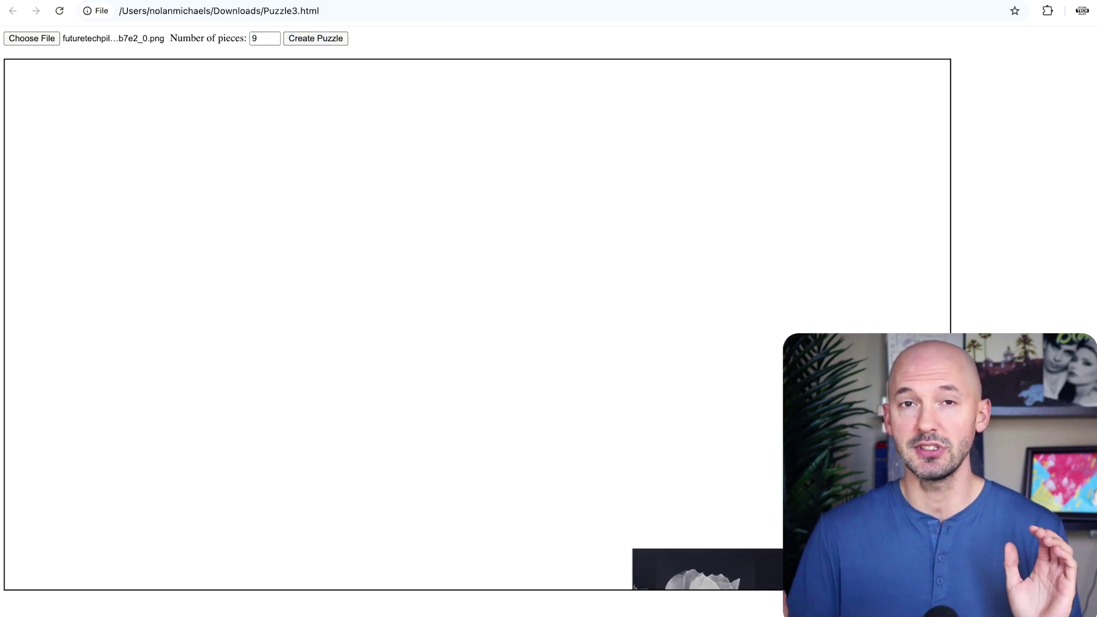
pyautogui.moveTo(724, 576); pyautogui.dragTo(706, 417)
pyautogui.moveTo(434, 577); pyautogui.dragTo(429, 447)
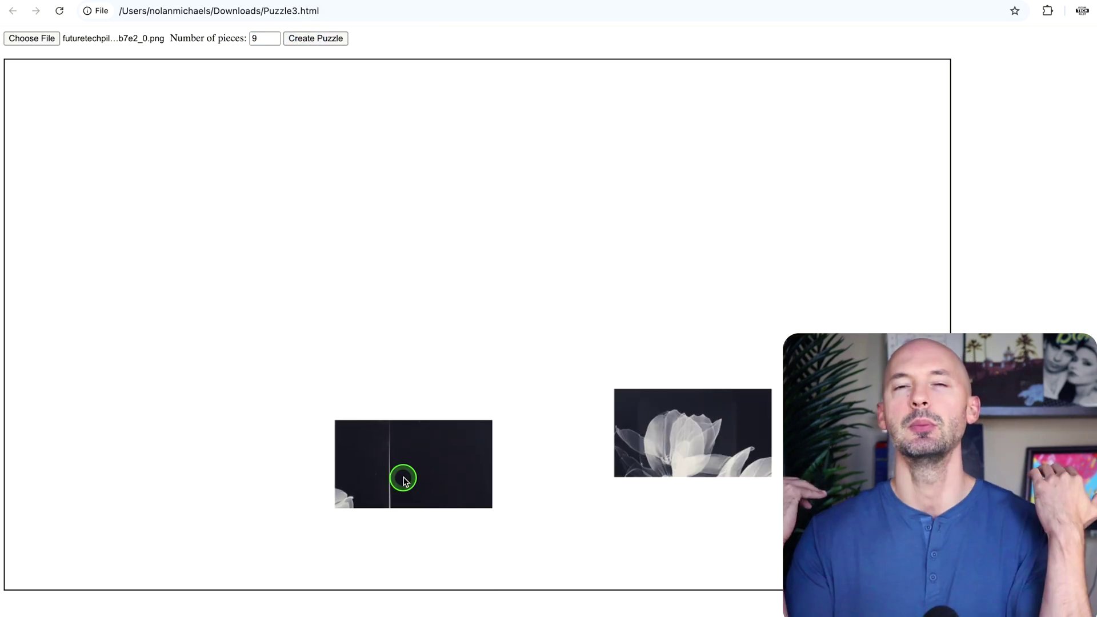
# Step: Zoom the Chrome page out to 75% so the whole puzzle is visible
pyautogui.click(1090, 23)
pyautogui.click(1014, 297)
pyautogui.click(1014, 298)
pyautogui.click(1013, 298)
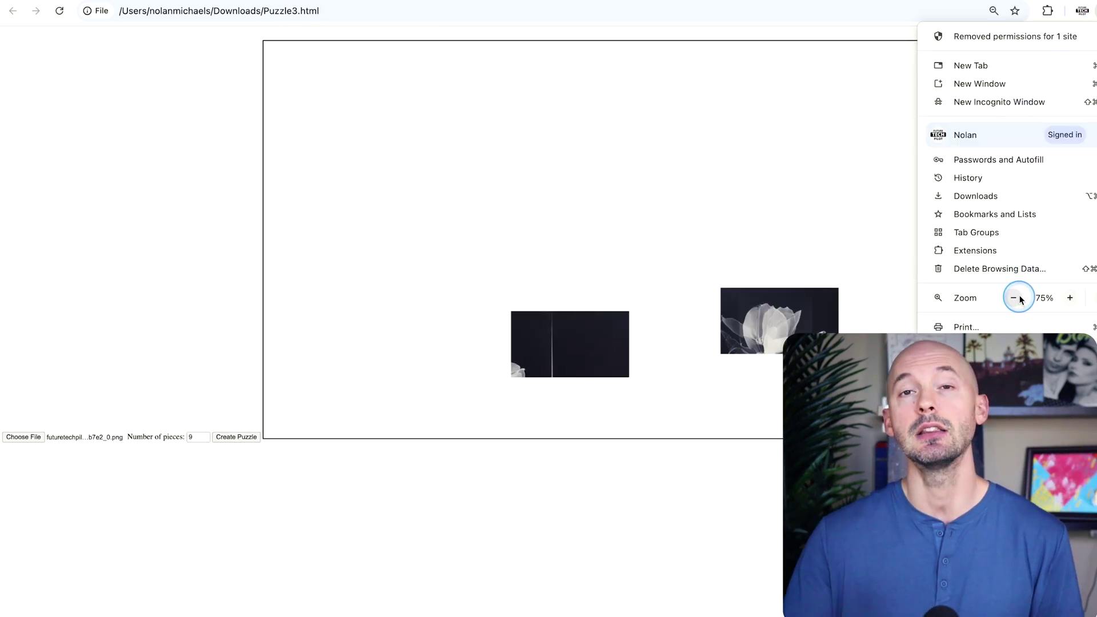
pyautogui.click(696, 392)
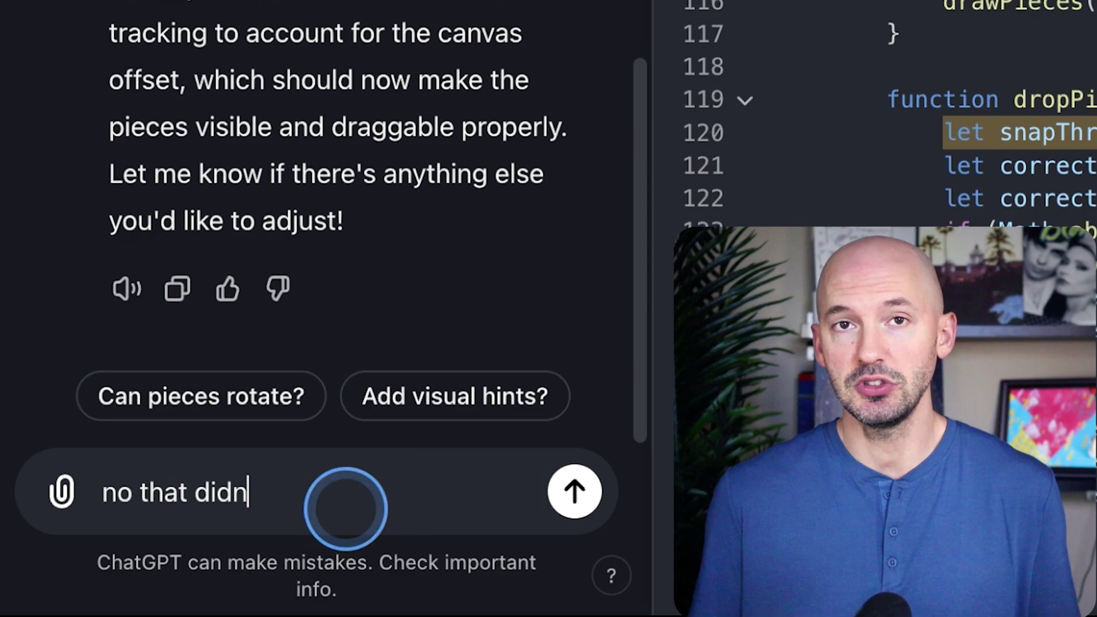
# Step: Tell ChatGPT the fix didn't work and ask for a 'mantle' for the pieces to sit on
pyautogui.write("'t work, can you create a 'mantle' for the puzzle pi")
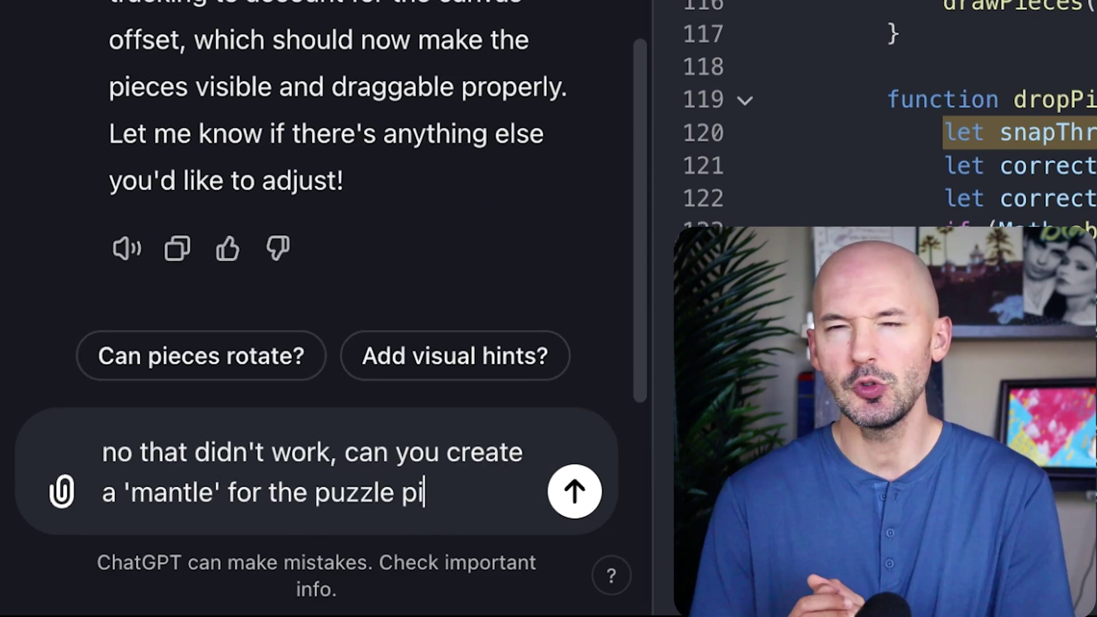
pyautogui.write("eces to sit on when they aren't ")
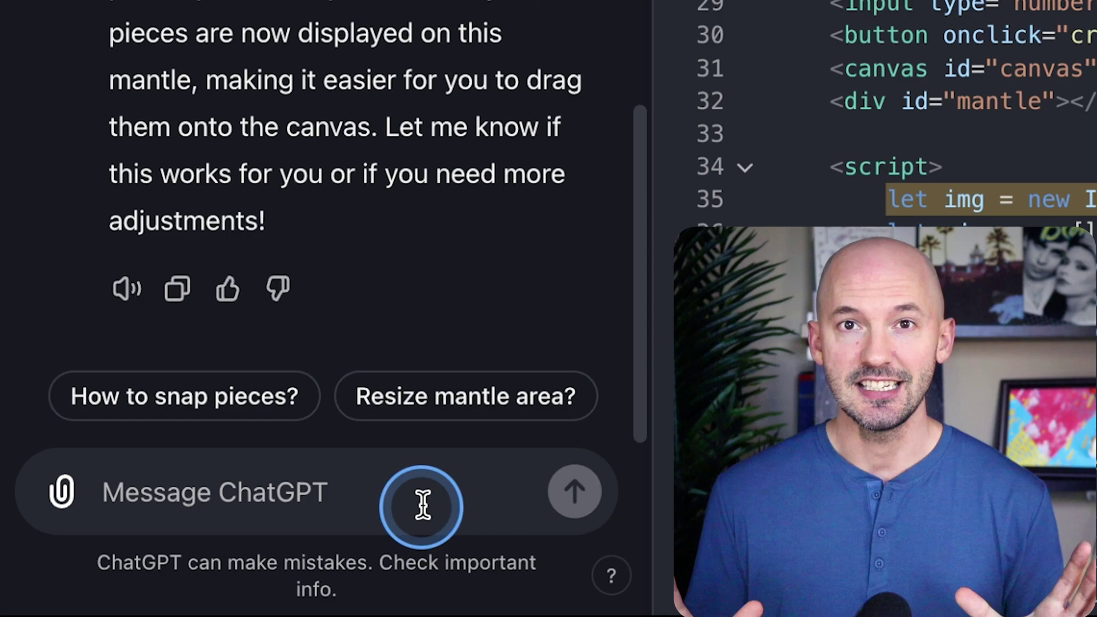
# Step: Propose a better idea: cut the image into different shapes and mix them up to swap
pyautogui.write('tter idea. can you c')
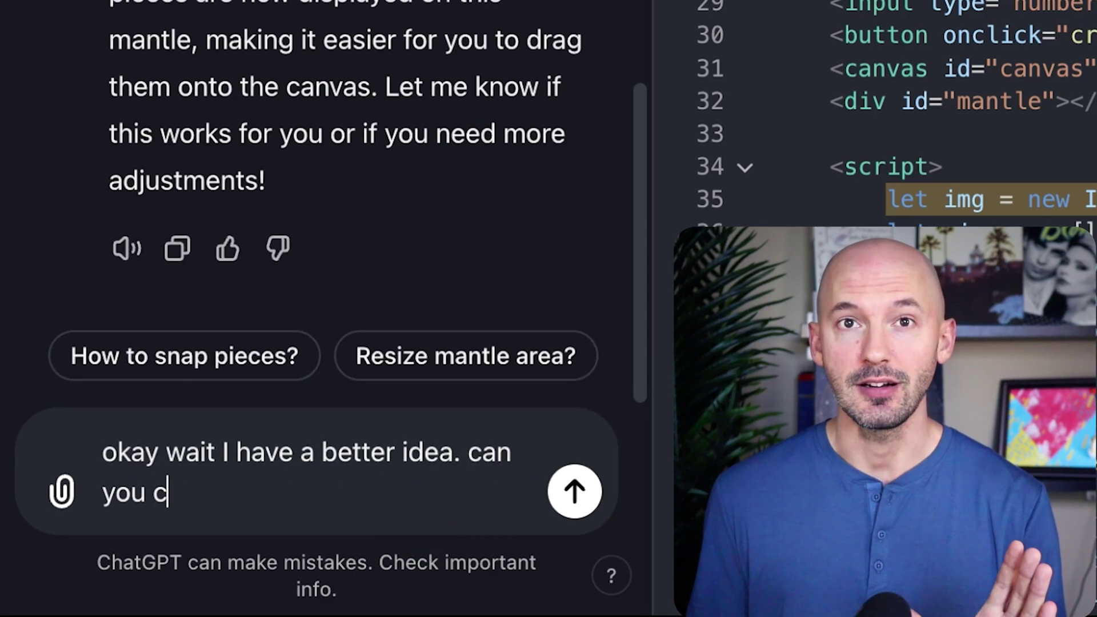
pyautogui.write('ut up the image into different shapes a')
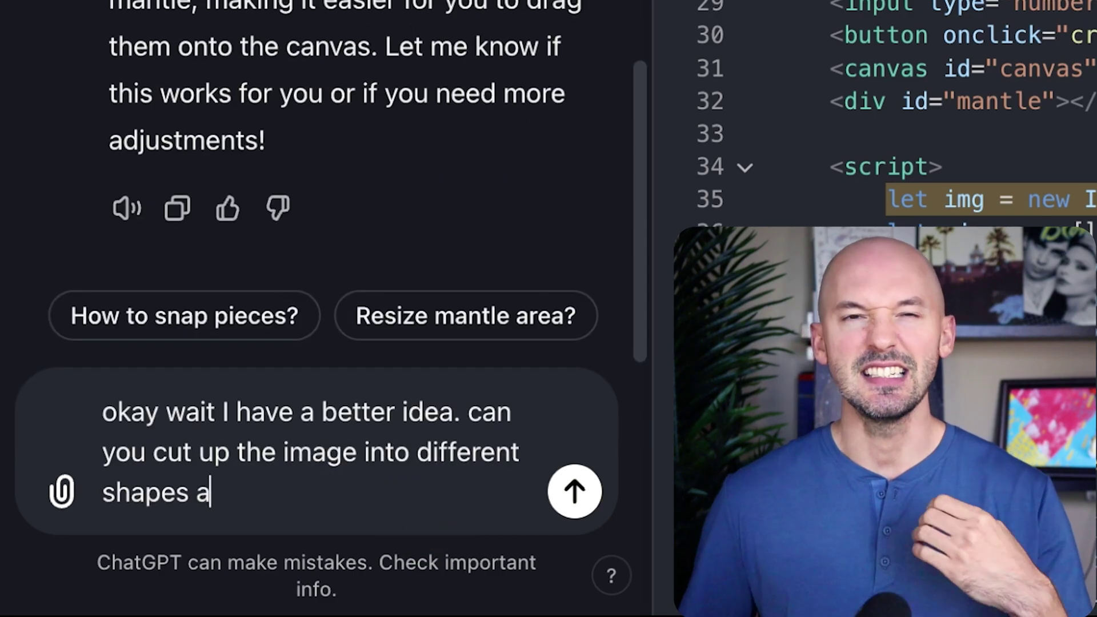
pyautogui.write('nd then mix them up on the page?? a')
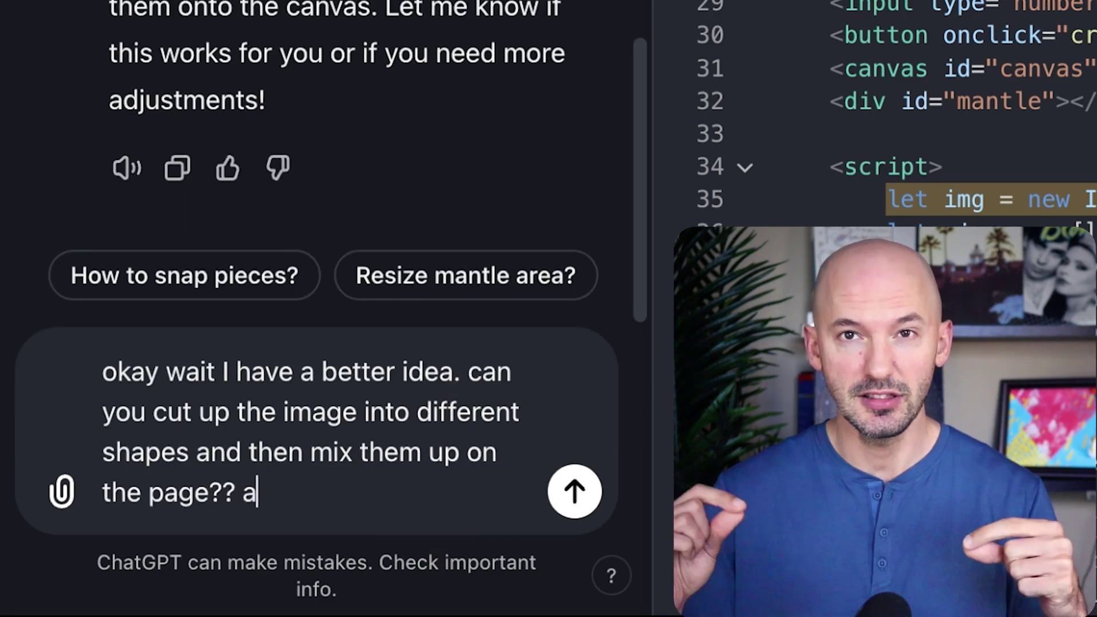
pyautogui.write('nd I have to put them back in t')
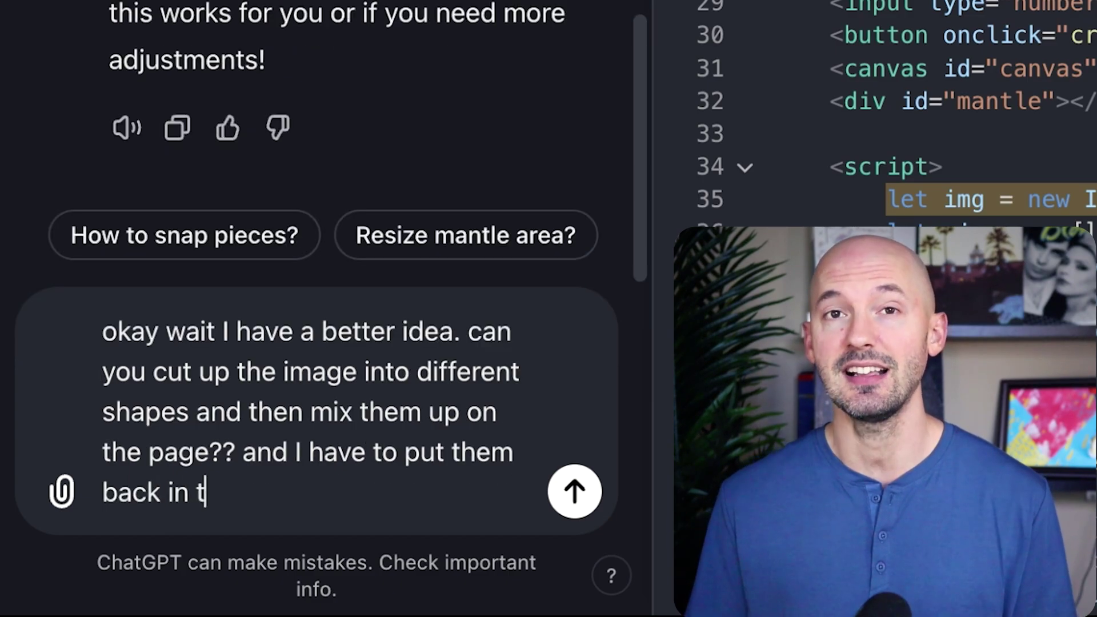
pyautogui.write('he right place? like maybe I cou')
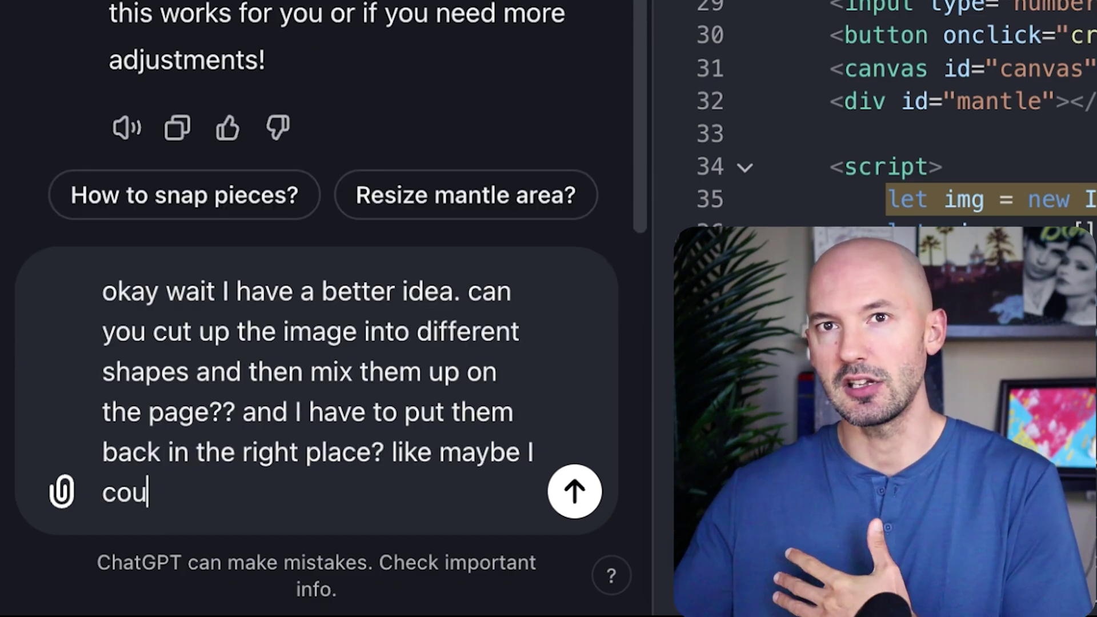
pyautogui.write('ld click on one piece, and then cli')
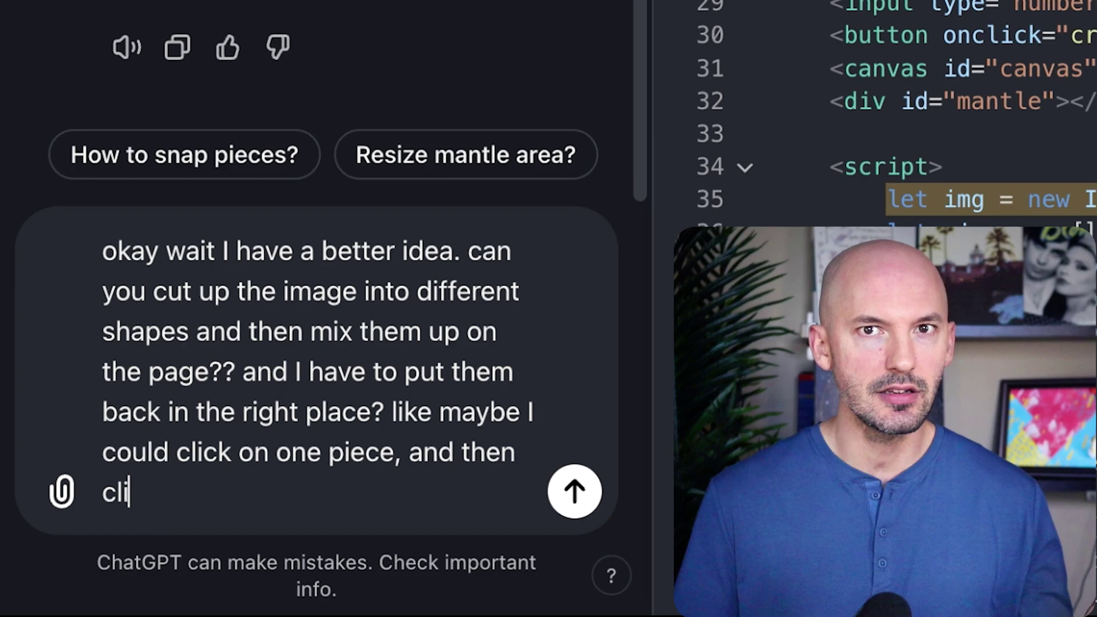
pyautogui.write('ck on another, and when I do that, they swap? is')
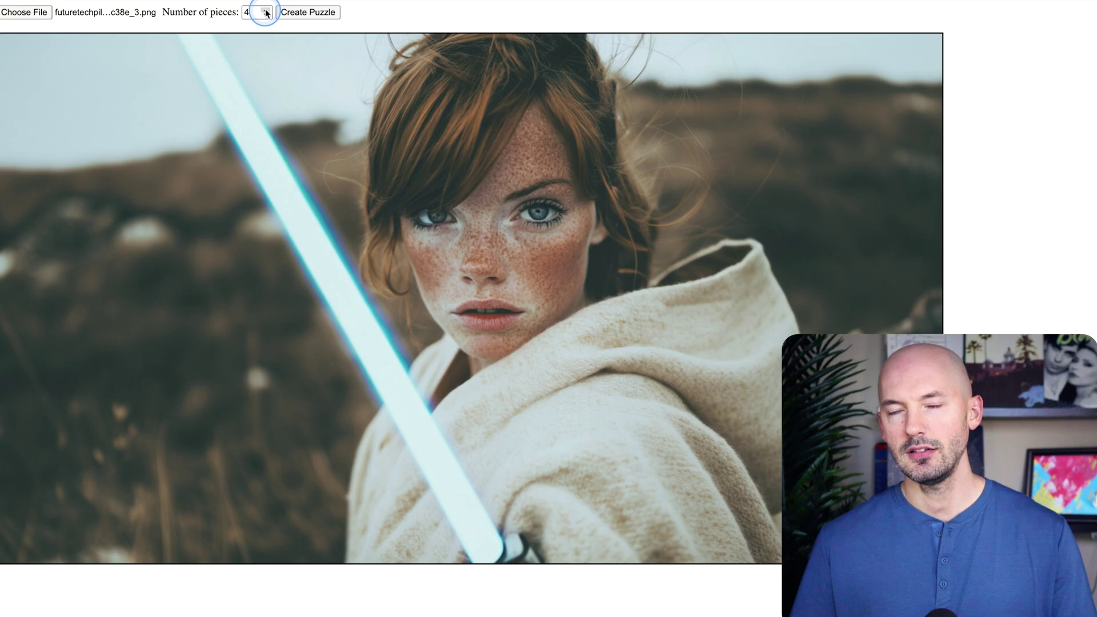
# Step: Create the 9-piece lightsaber portrait puzzle and swap three pairs of pieces to test it
pyautogui.click(311, 16)
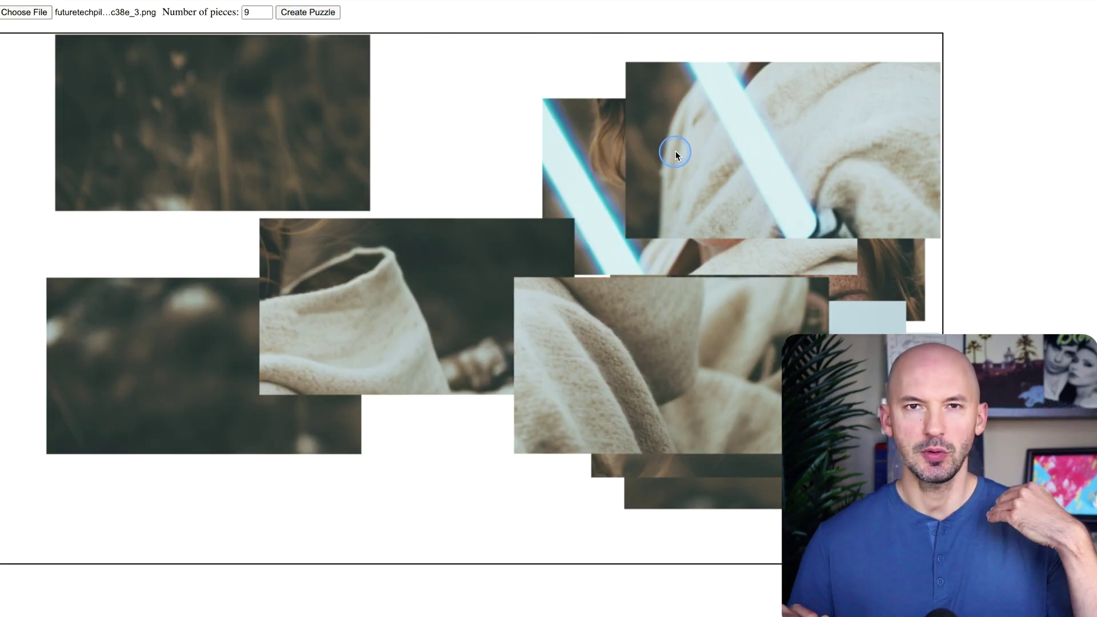
pyautogui.moveTo(362, 137)
pyautogui.mouseDown()
pyautogui.moveTo(627, 362)
pyautogui.moveTo(323, 362)
pyautogui.moveTo(669, 213)
pyautogui.mouseUp()
pyautogui.moveTo(605, 159); pyautogui.dragTo(757, 440)
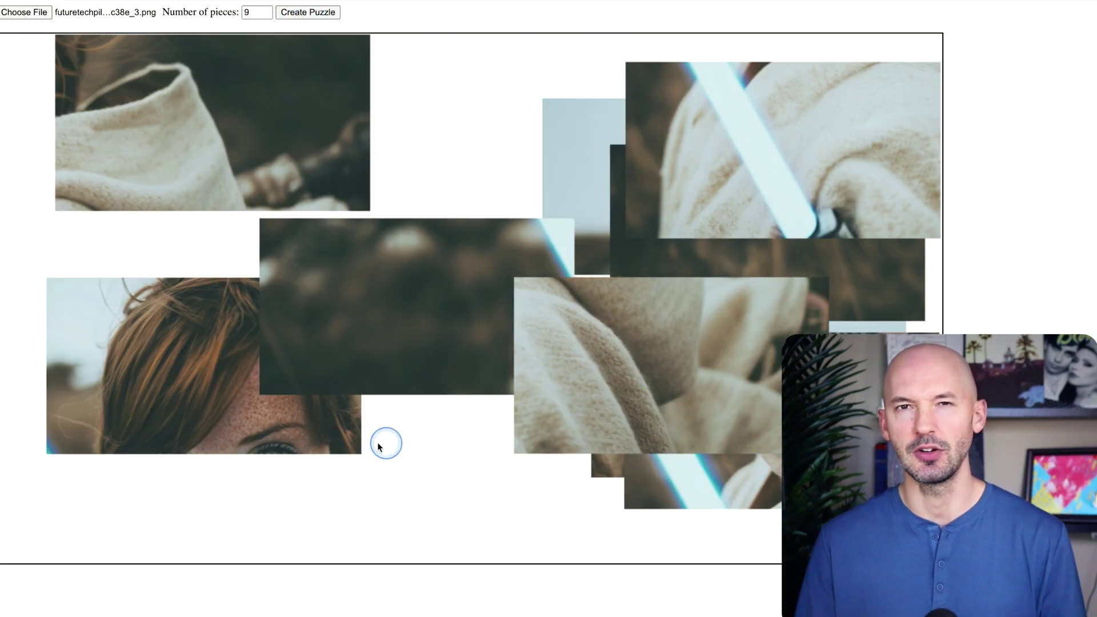
pyautogui.moveTo(421, 326); pyautogui.dragTo(779, 257)
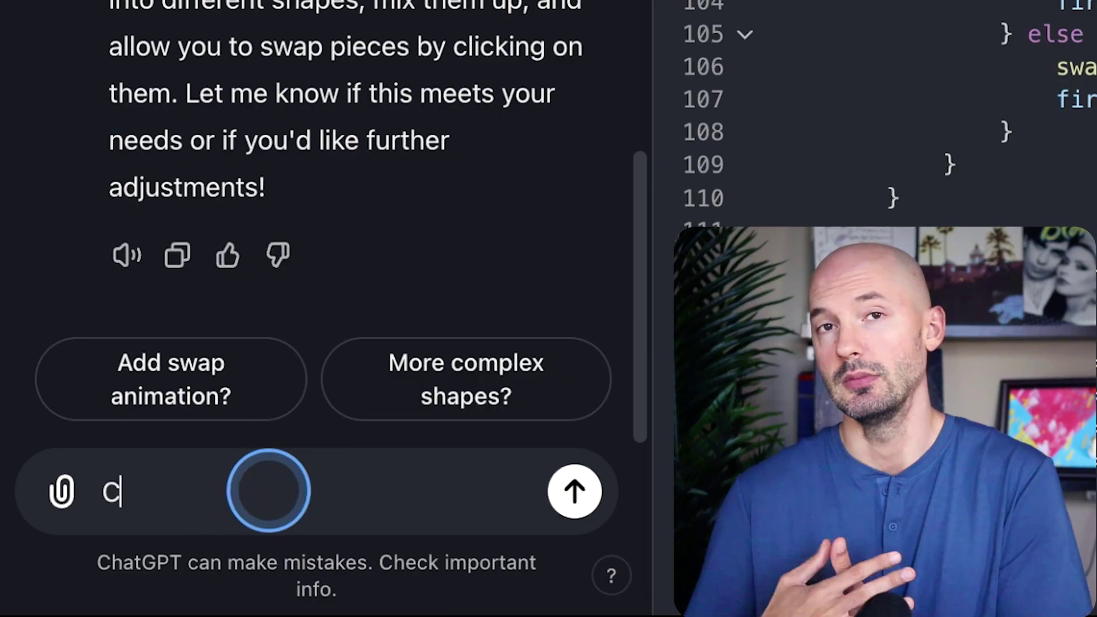
# Step: Write 'Close! but the puzzle needs to be solvable and fit within the canvas, do you know what I mean'
pyautogui.write('los')
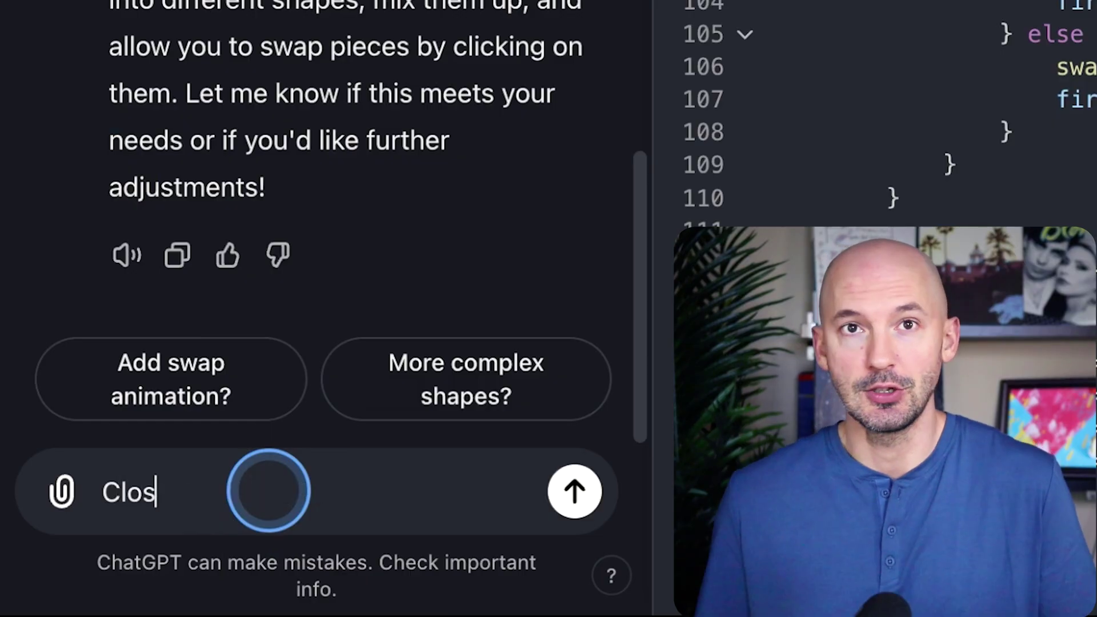
pyautogui.write('e! but the puzzle ne')
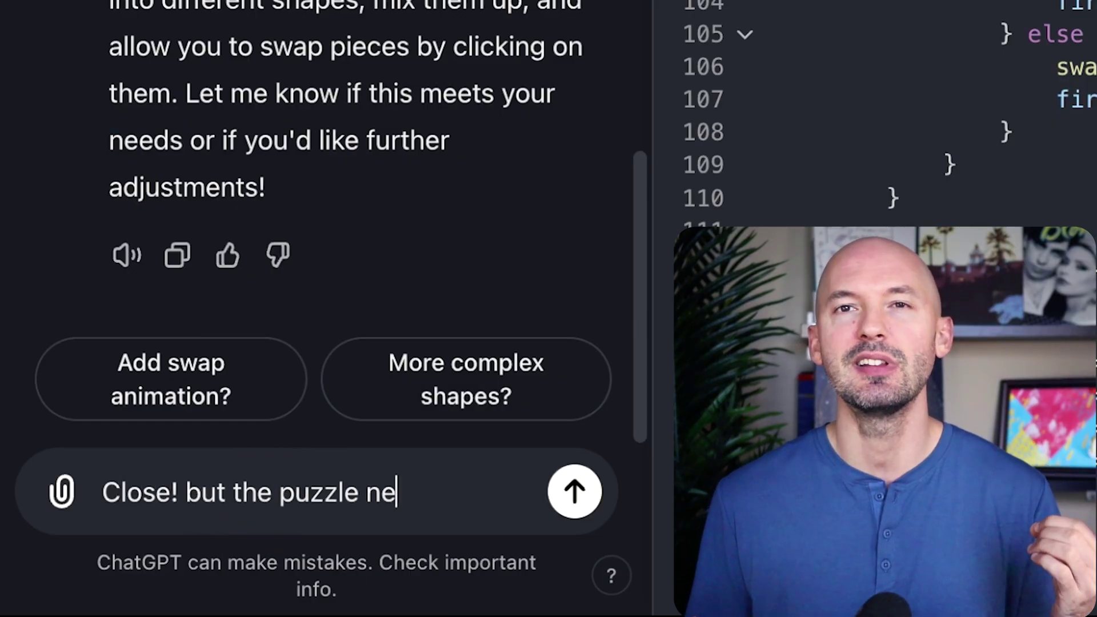
pyautogui.write('solv')
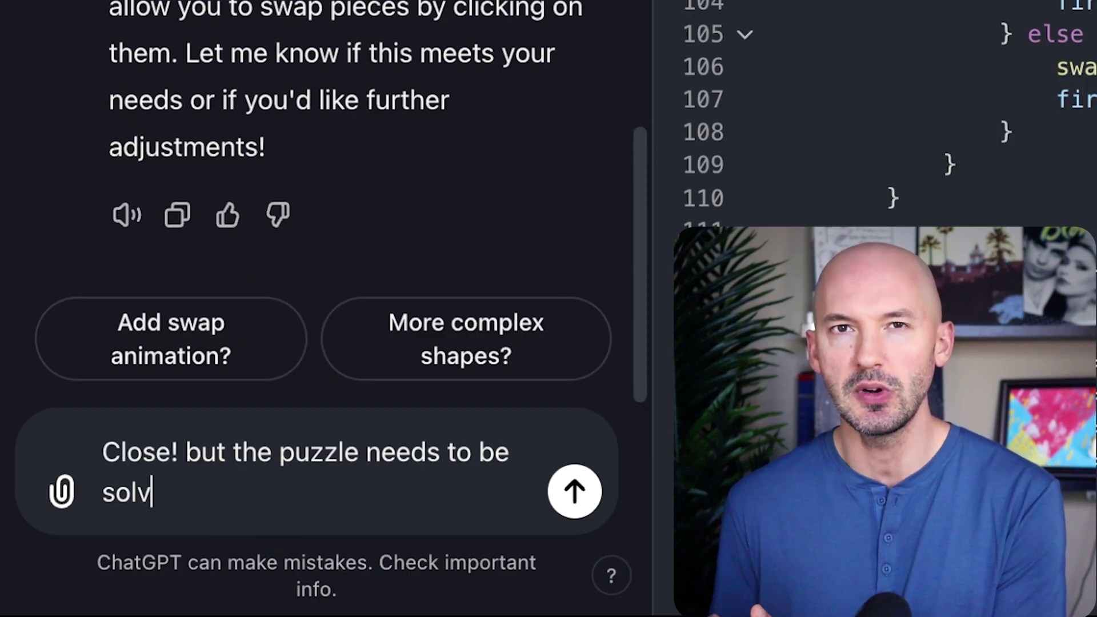
pyautogui.write('able and fit within the')
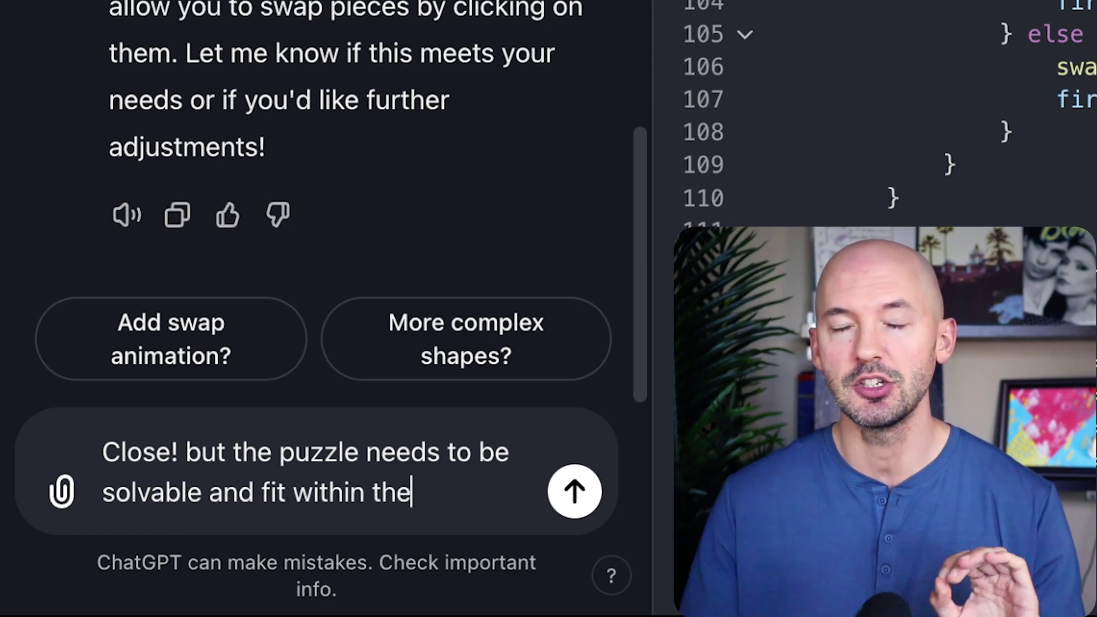
pyautogui.write(' canvas, do you know what')
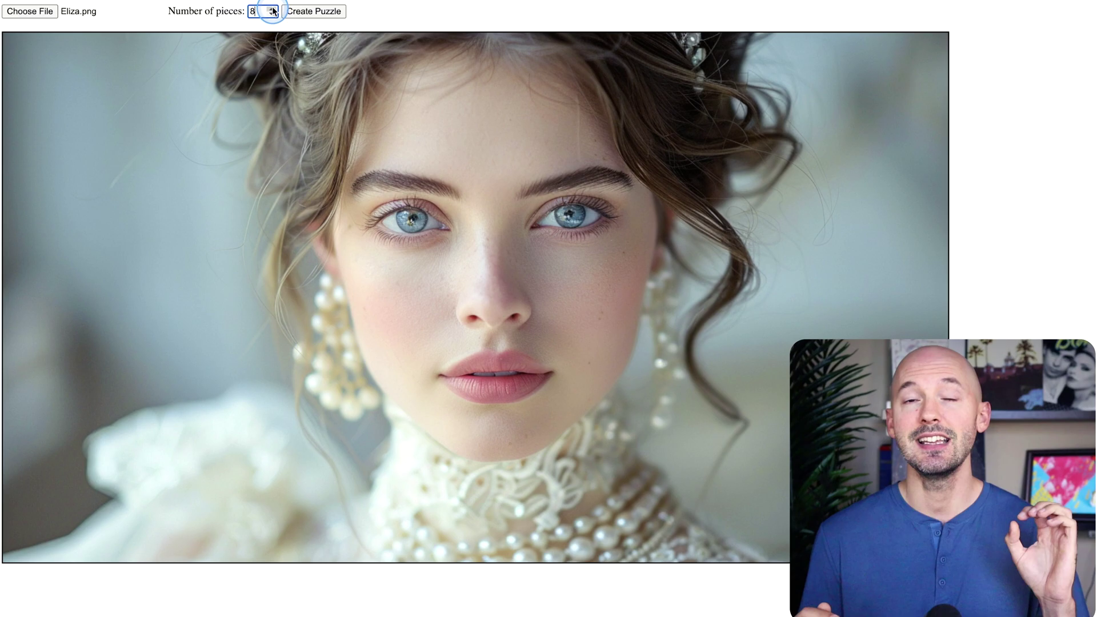
# Step: Shuffle the portrait into a 3x3 grid and swap four pairs of tiles toward the picture
pyautogui.click(316, 13)
pyautogui.moveTo(725, 165); pyautogui.dragTo(474, 149)
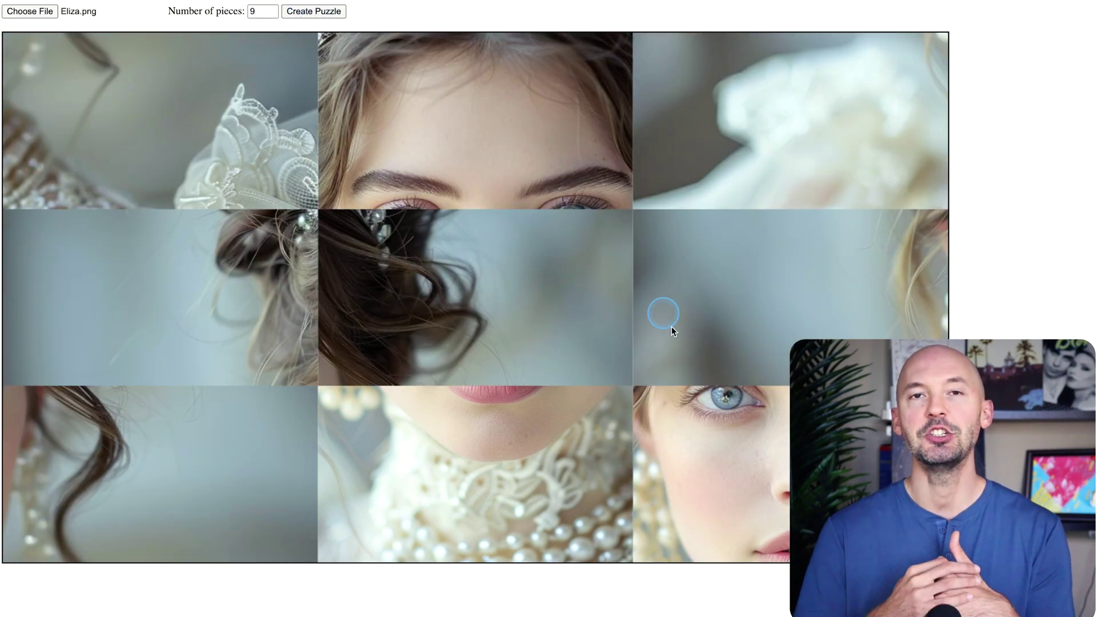
pyautogui.moveTo(234, 306); pyautogui.dragTo(656, 286)
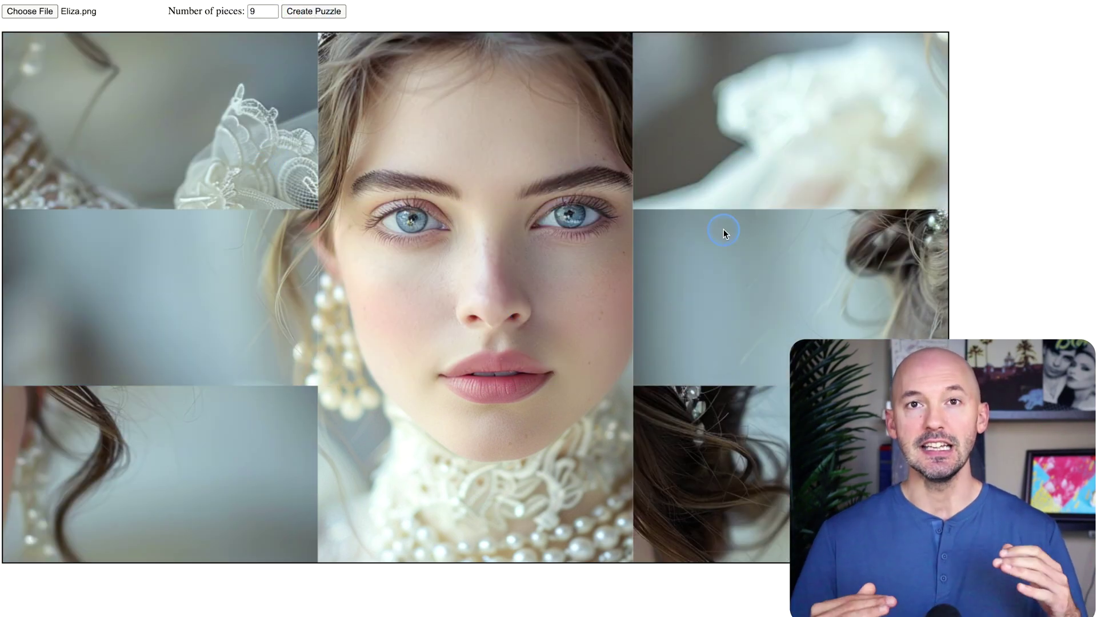
pyautogui.moveTo(160, 120); pyautogui.dragTo(628, 417)
pyautogui.moveTo(227, 452); pyautogui.dragTo(749, 129)
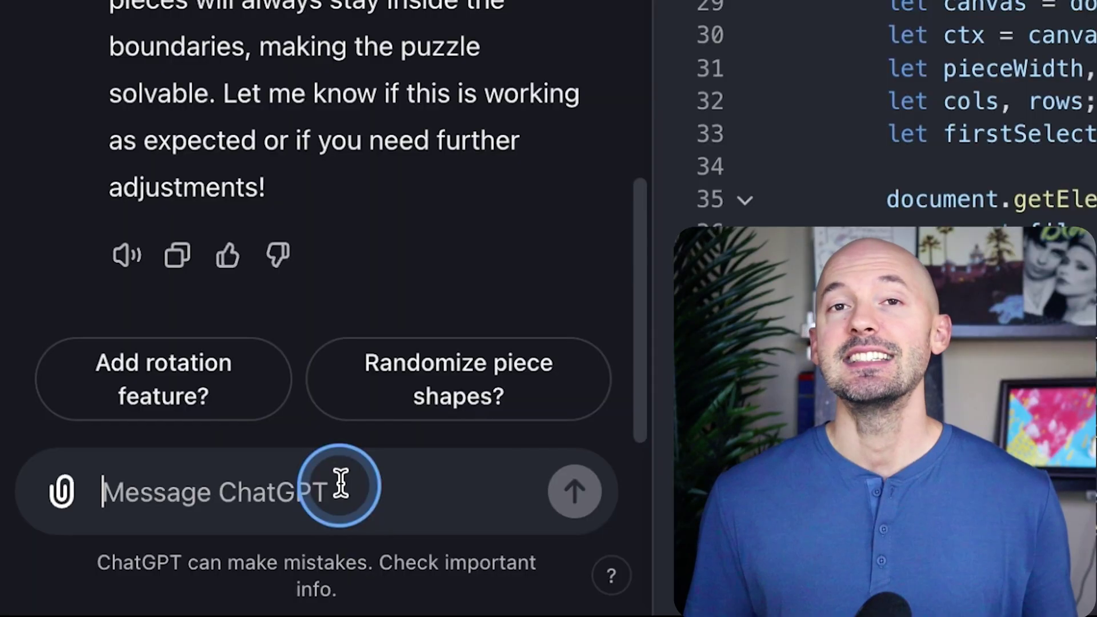
# Step: Send 'AMAZING!!!!! is there a way to signal the winning condition?' to ChatGPT
pyautogui.write('AMAZING!!!!! is the')
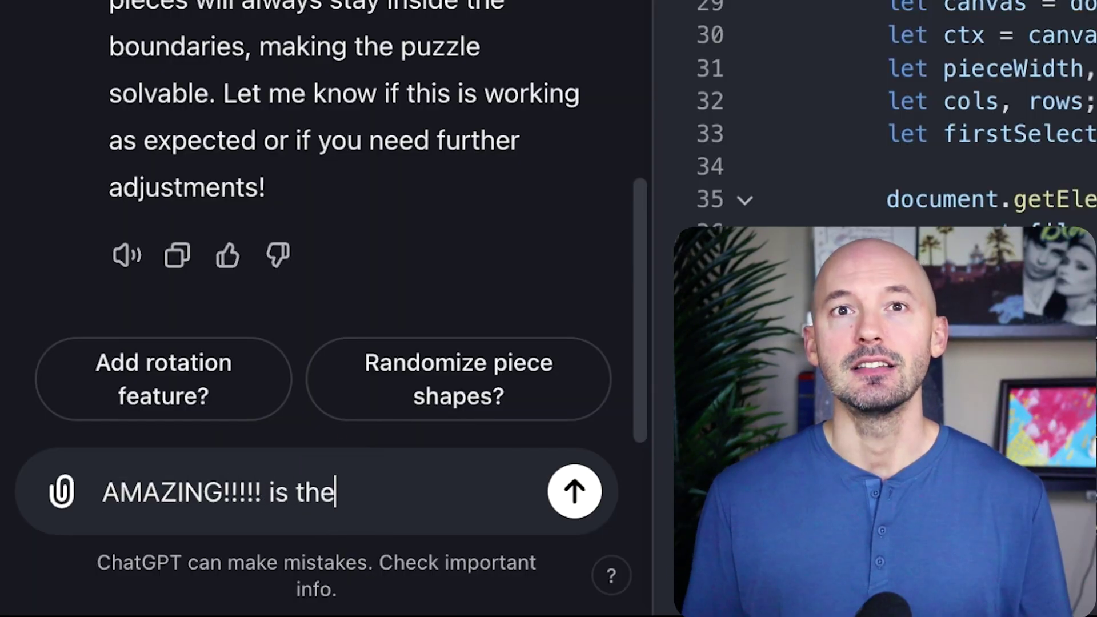
pyautogui.write('re a way to signal the winning condition')
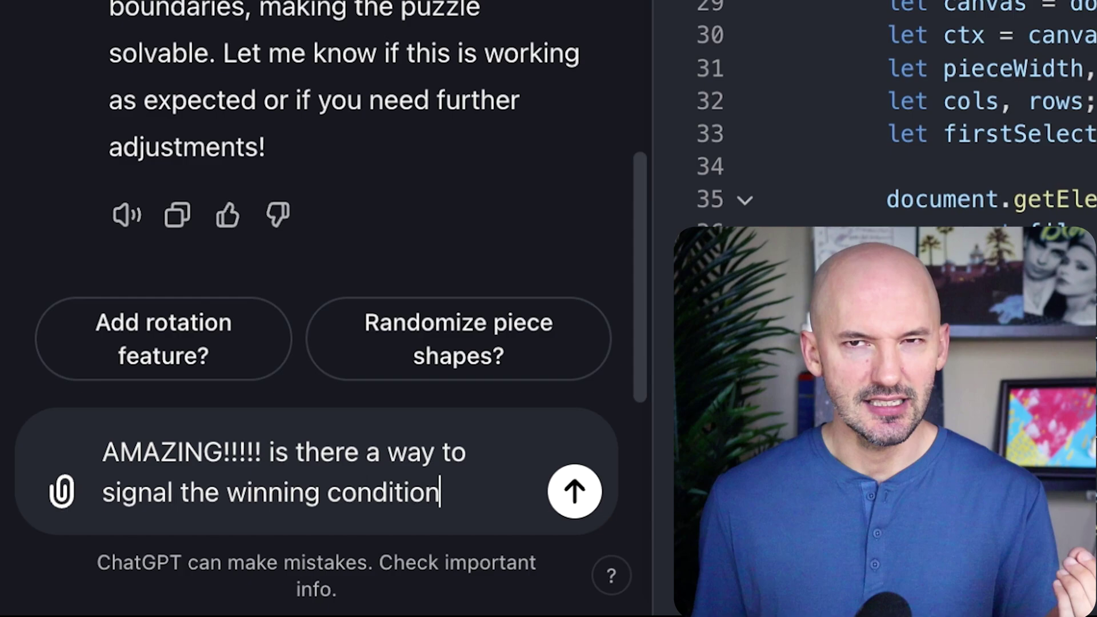
pyautogui.write('? like when you successfully put al')
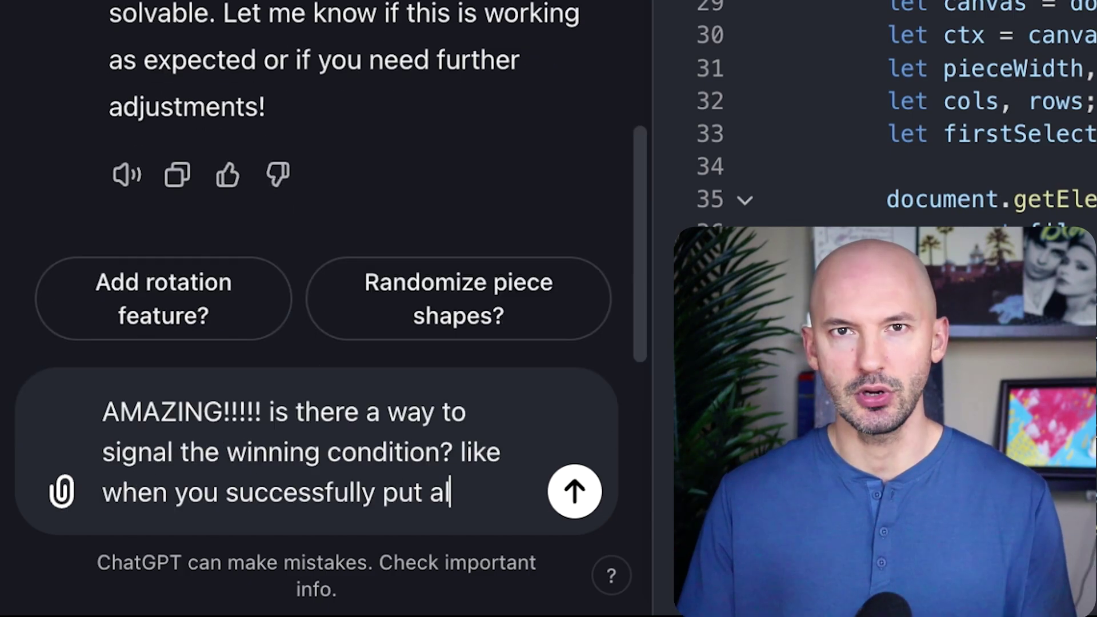
pyautogui.write('l the pieces in the right spot')
pyautogui.press('Return')
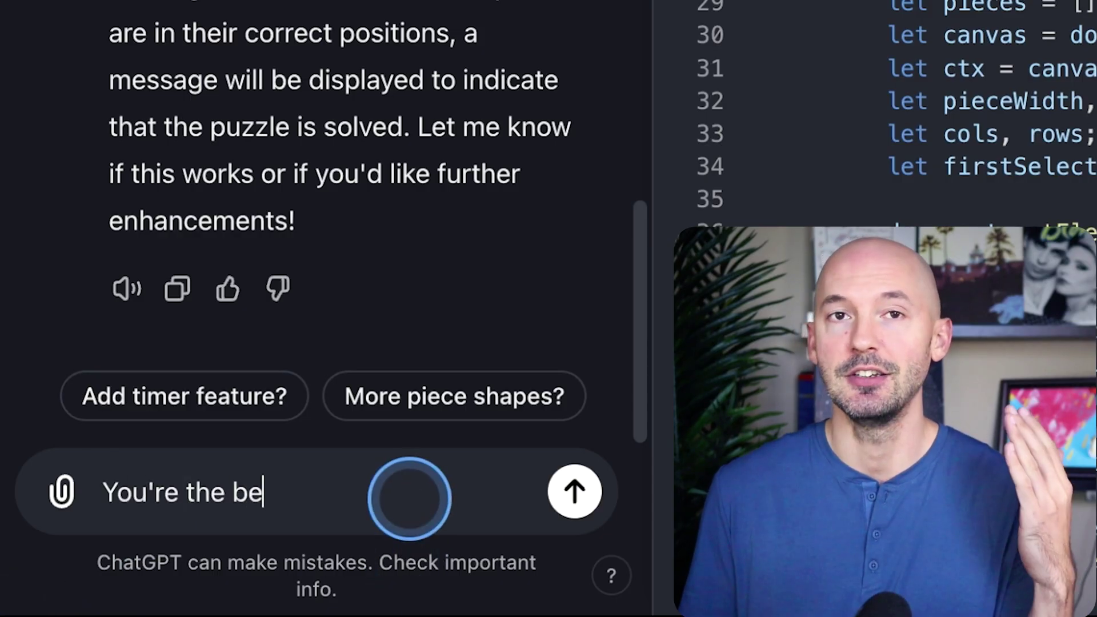
# Step: Write 'You're the best, now can we do a beauty pass?', asking to make it look beautiful
pyautogui.write('beauty pass? bump up the ')
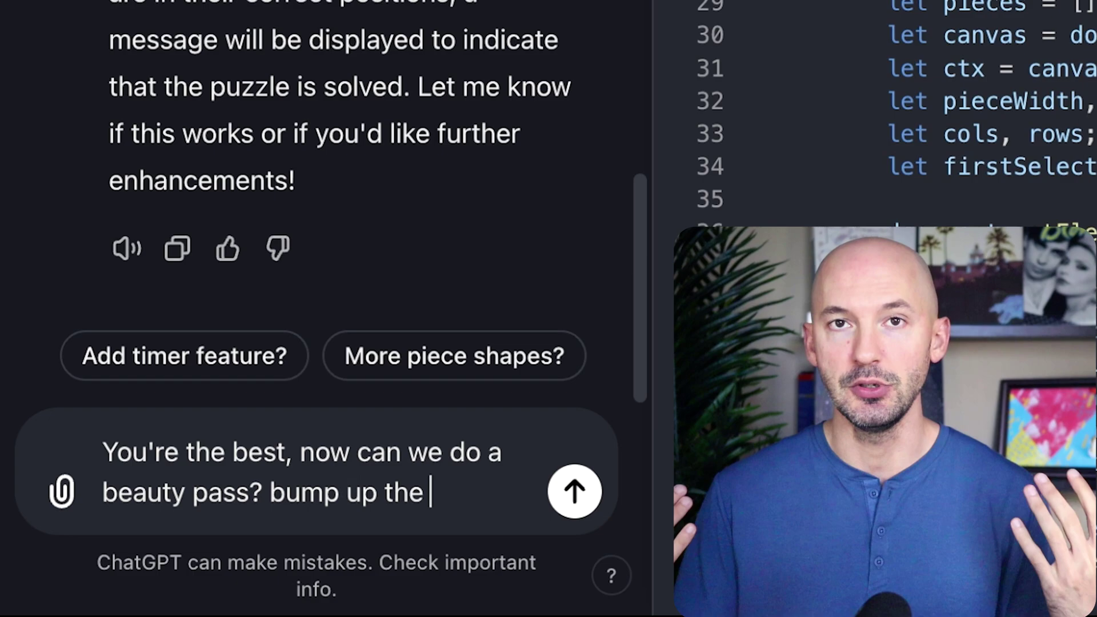
pyautogui.write('aesthetic')
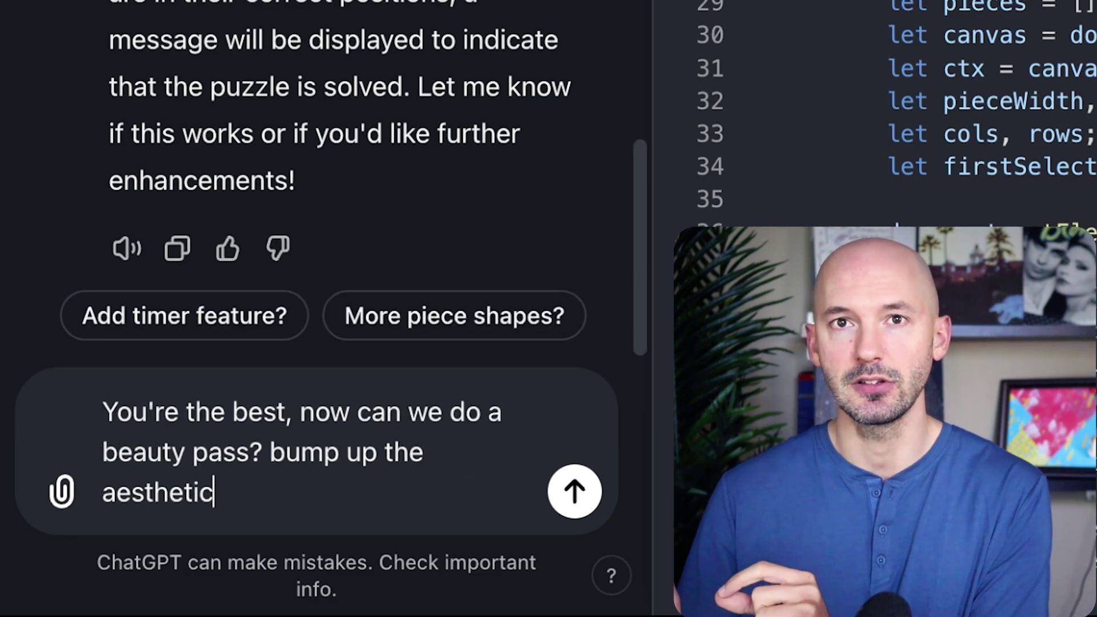
pyautogui.write('s and make')
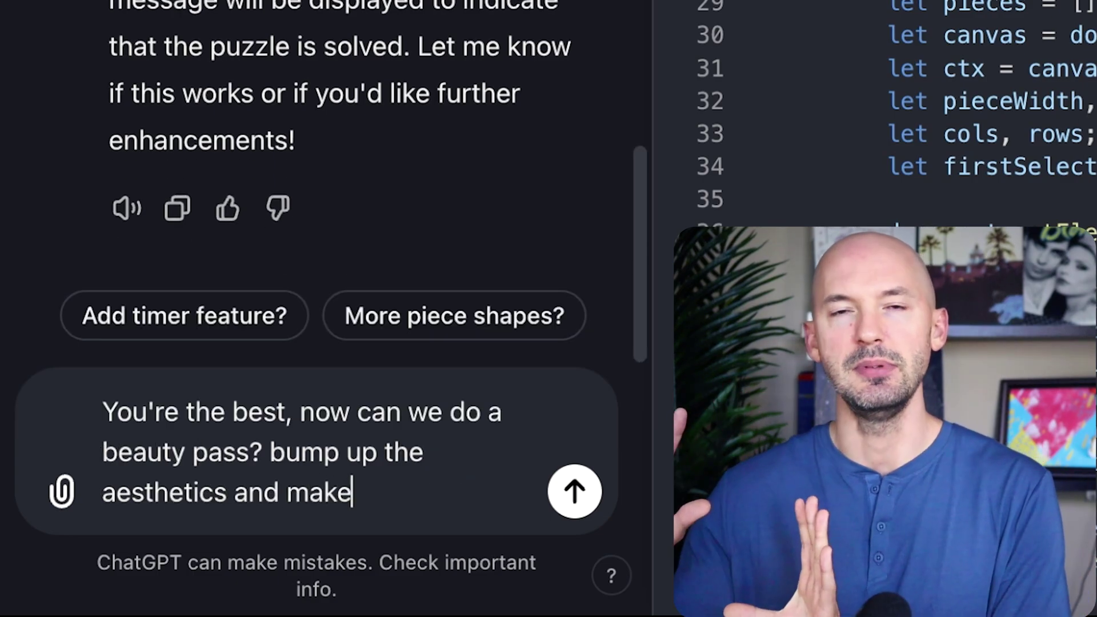
pyautogui.write(' it look b')
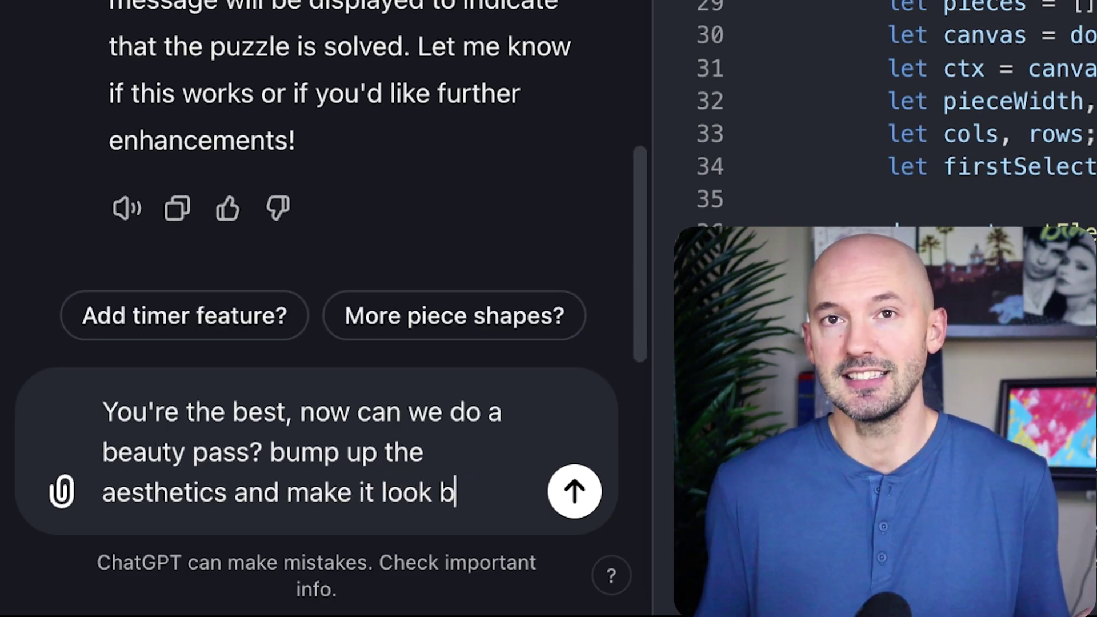
pyautogui.write('eautifu')
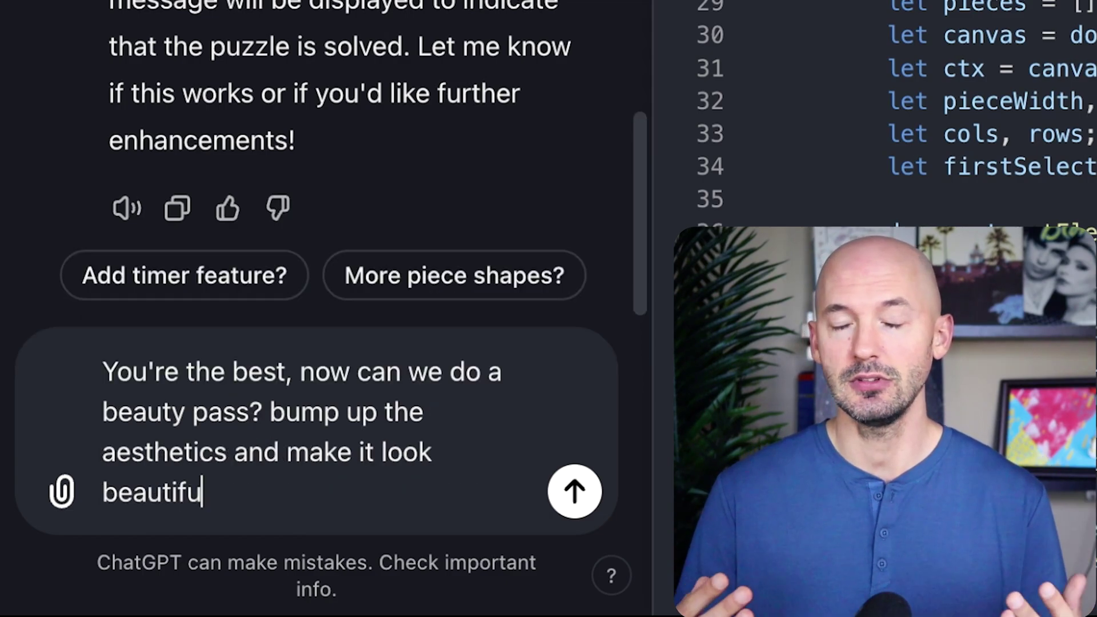
pyautogui.write('l')
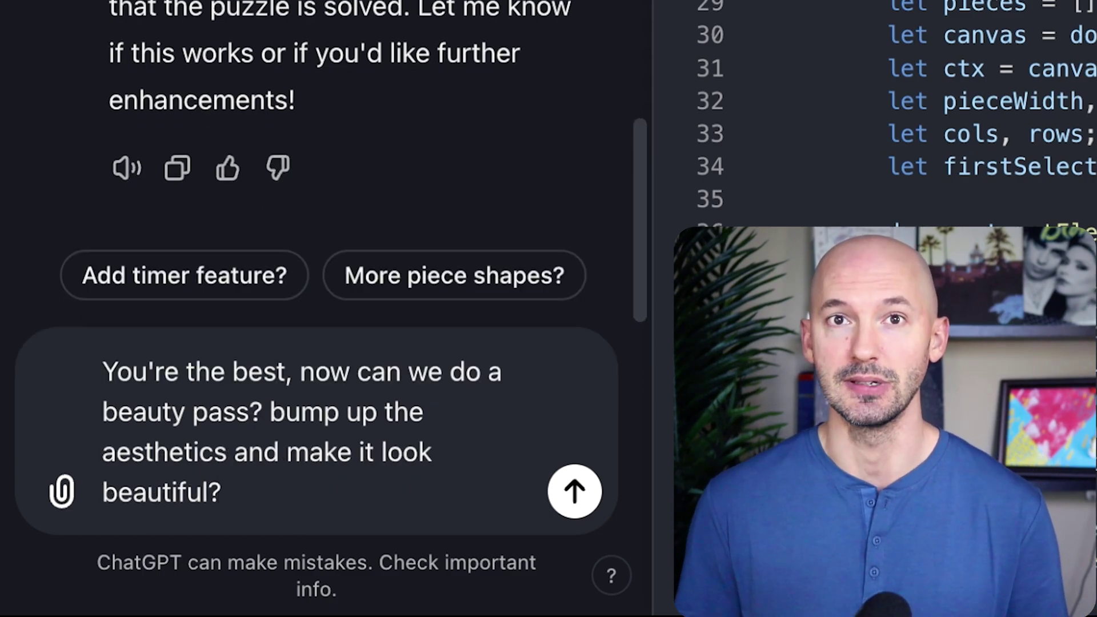